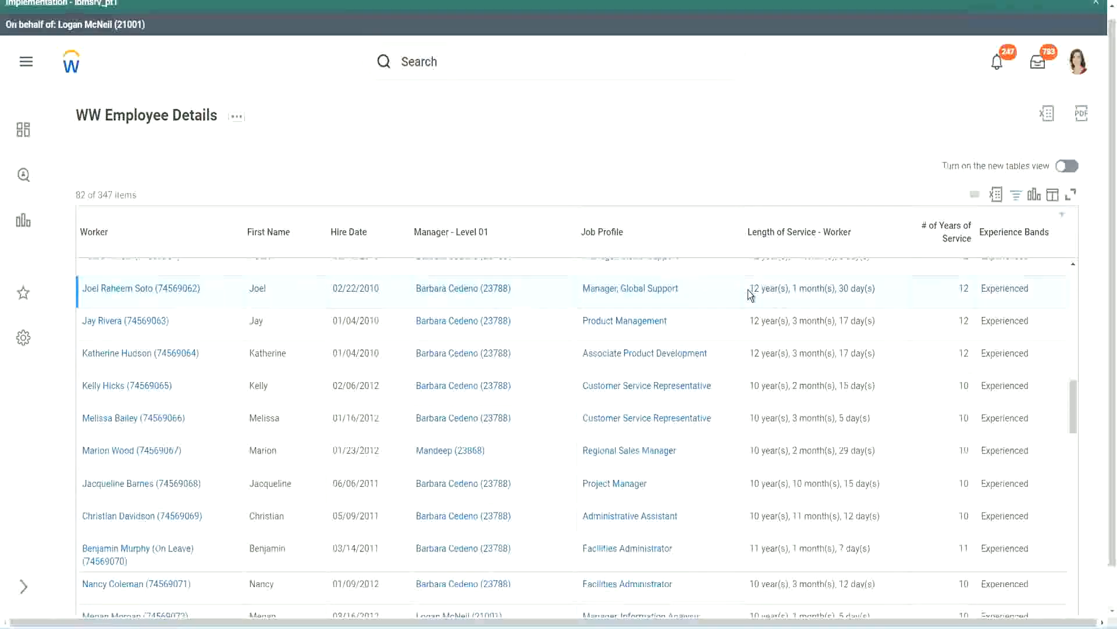
Step: Compare the Length of Service and # of Years of Service values in the Manager, Global Support and Administrative Assistant rows
left_click_drag(749, 290, 857, 288)
left_click(937, 303)
double_click(937, 303)
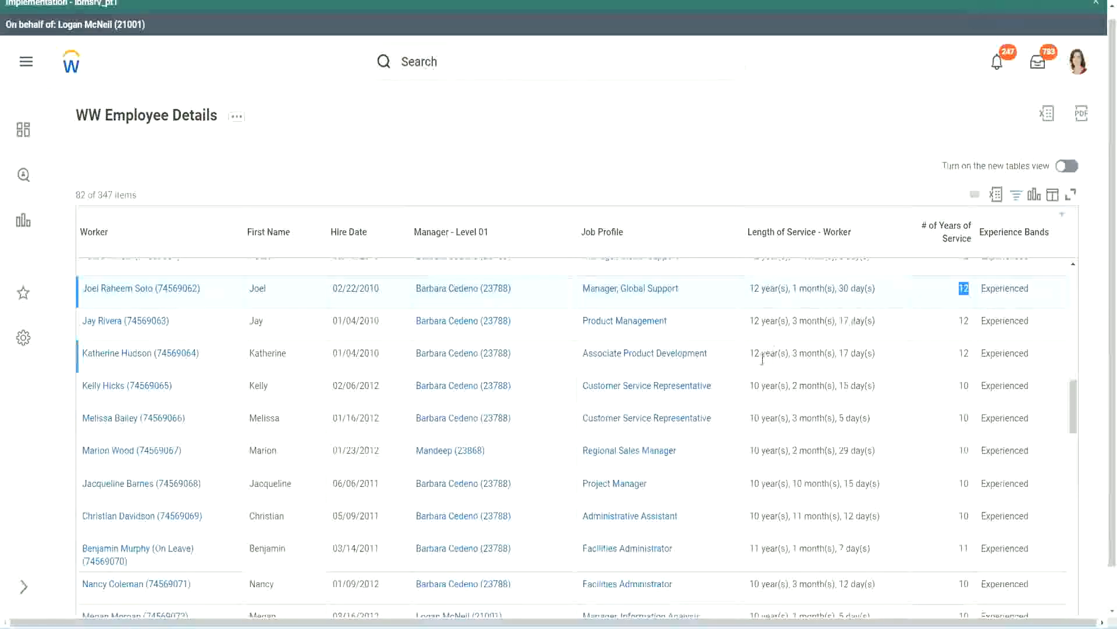
left_click(769, 516)
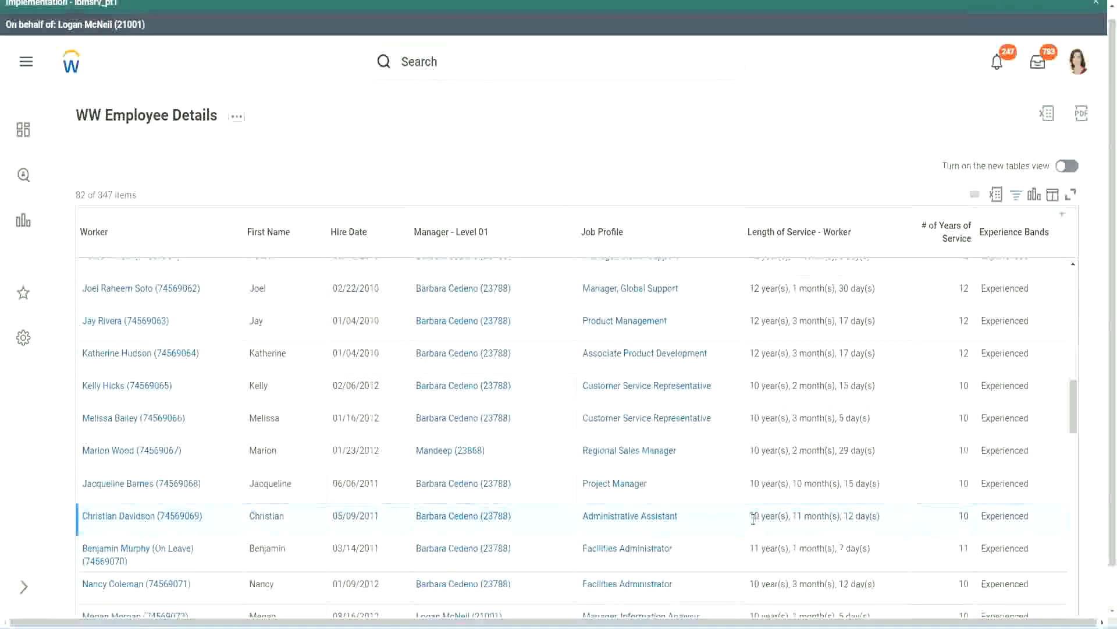
double_click(802, 516)
left_click(854, 517)
left_click_drag(853, 518, 849, 517)
left_click(867, 516)
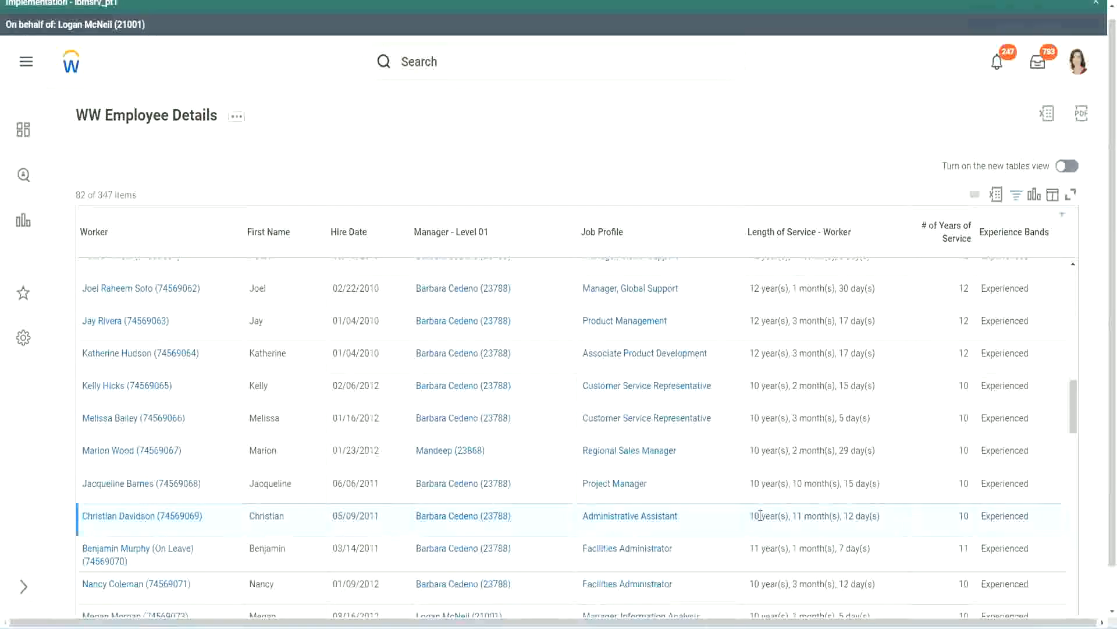
double_click(963, 517)
left_click(961, 366)
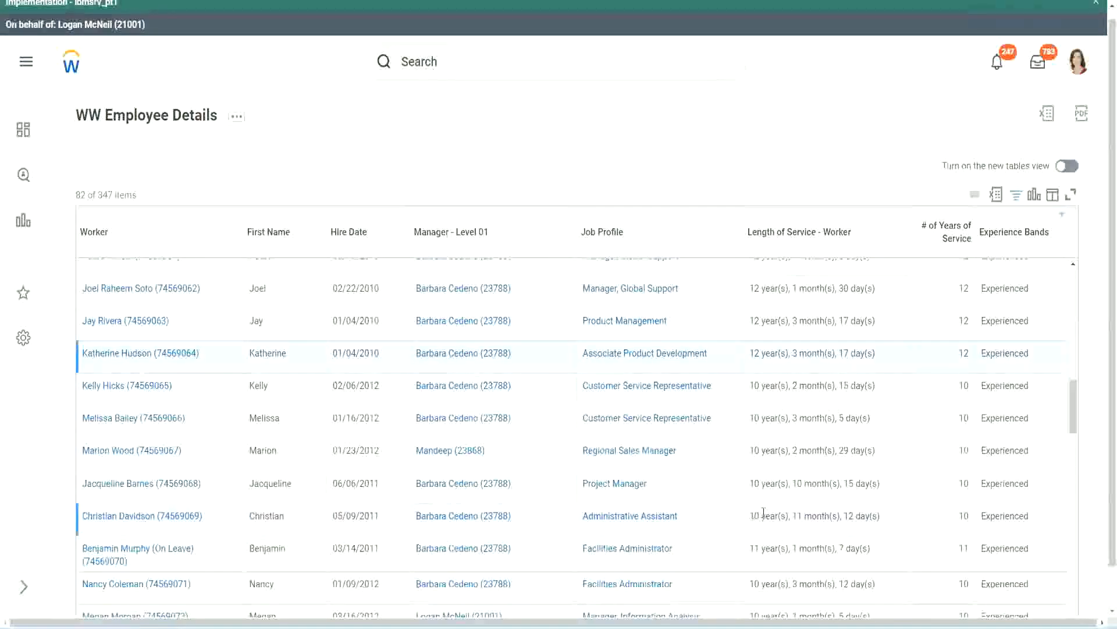
left_click_drag(750, 515, 764, 513)
left_click(844, 512)
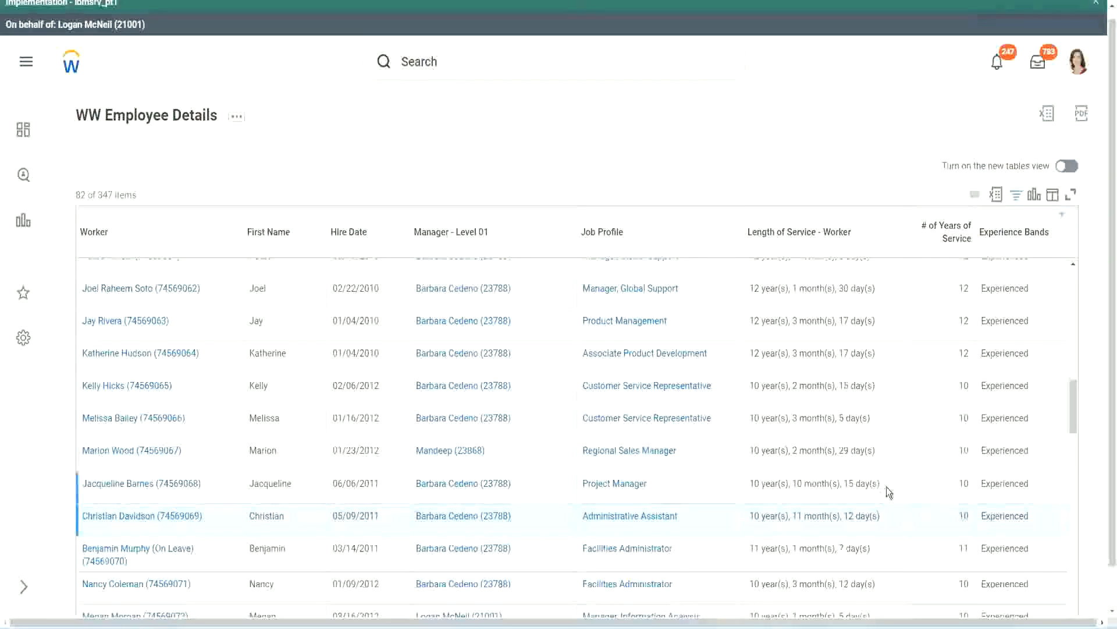
Step: Check how months of service affect the # of Years of Service in the Administrative Assistant and Project Manager rows
double_click(966, 289)
left_click_drag(750, 289, 889, 283)
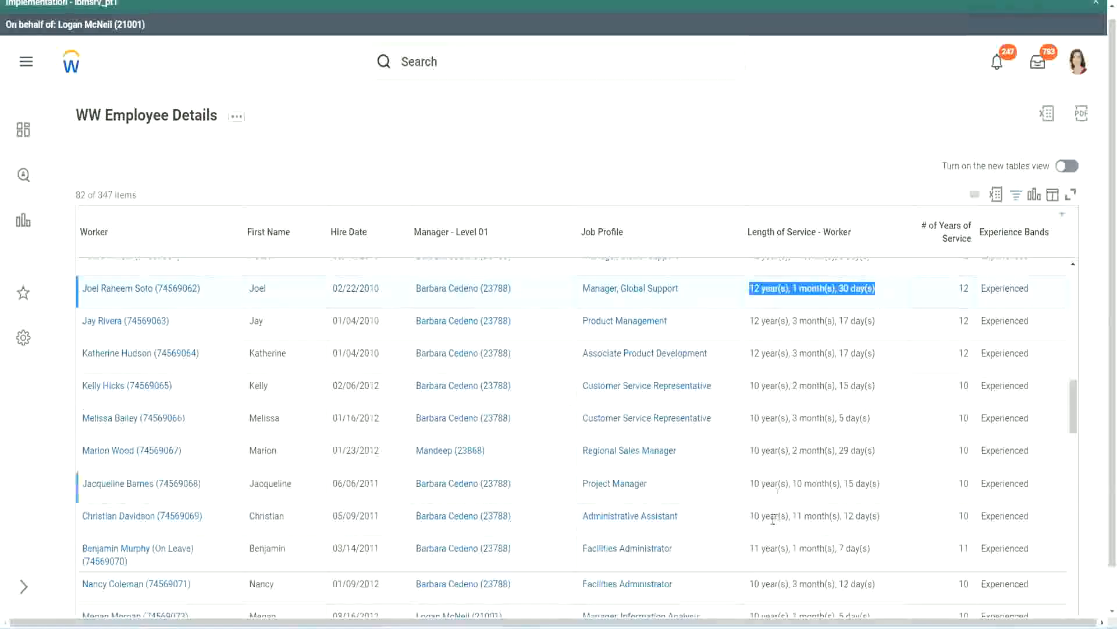
left_click(867, 515)
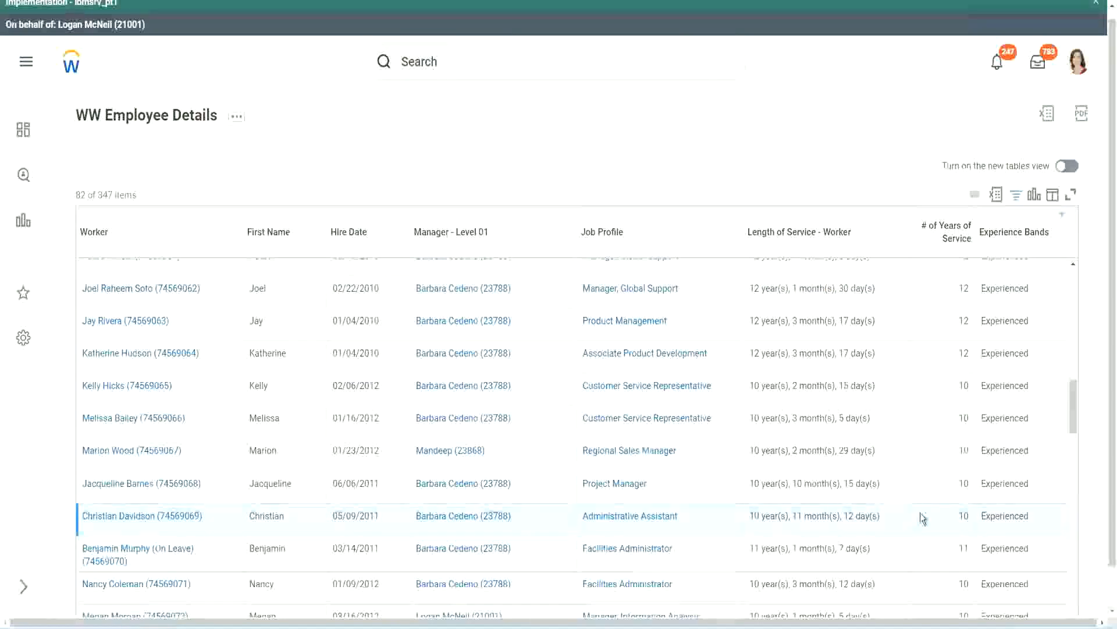
double_click(960, 515)
left_click(923, 519)
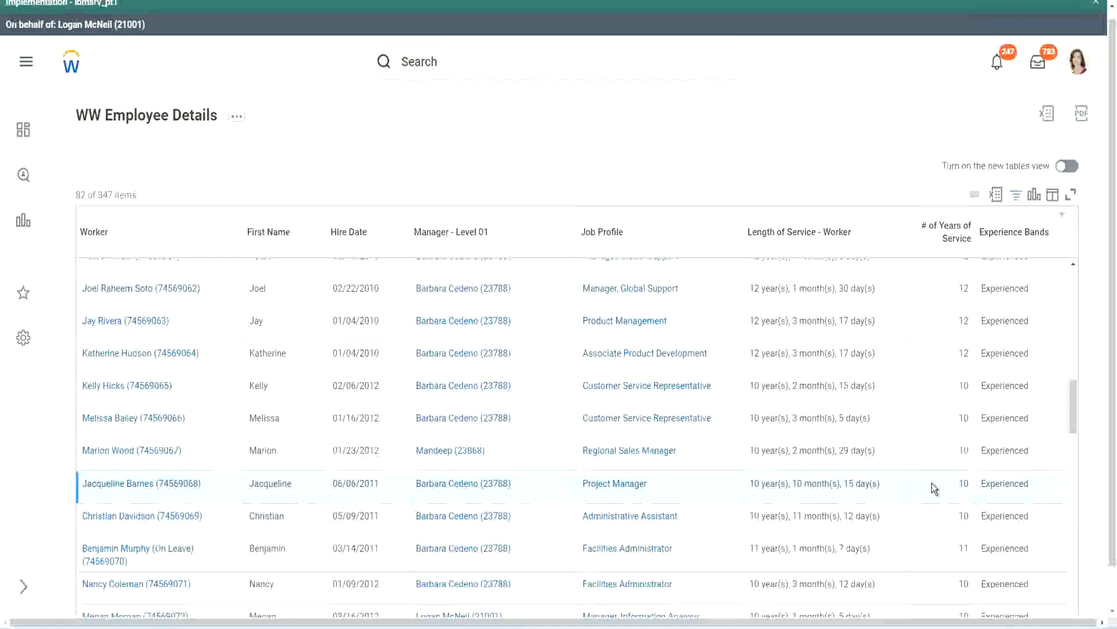
double_click(964, 483)
left_click(958, 483)
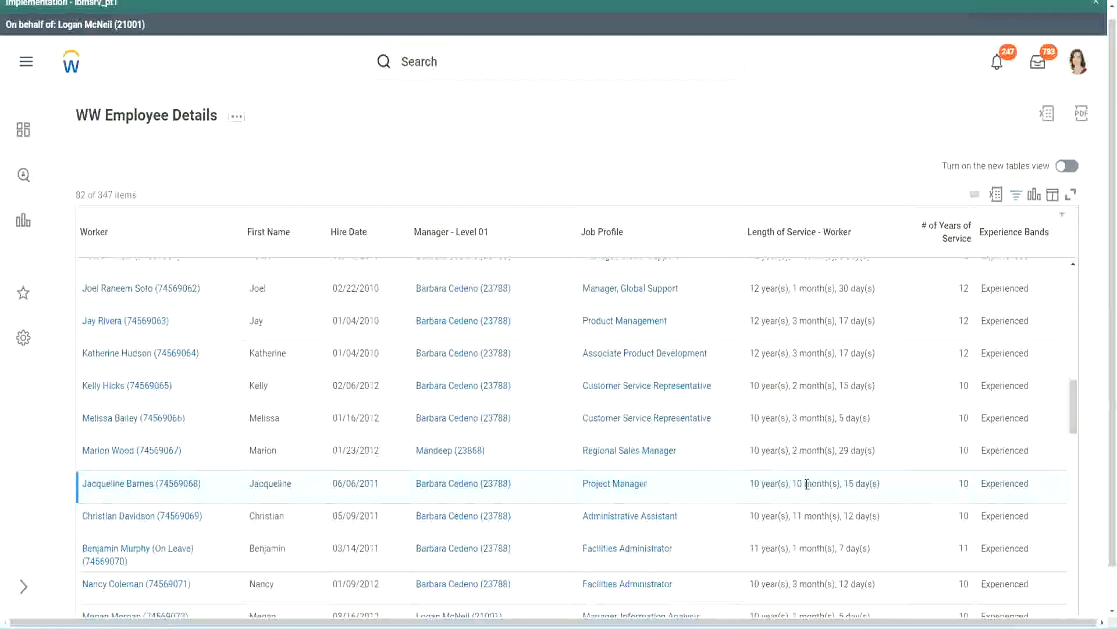
double_click(797, 484)
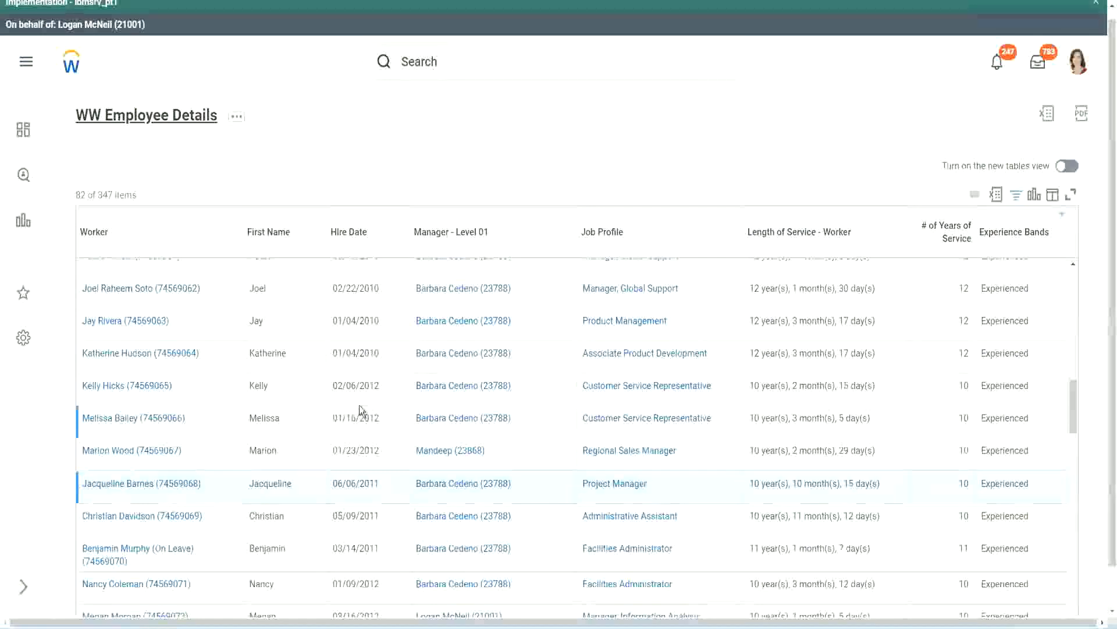
Step: Open the calculated field CF-WW-Eval Exp-Derive Experience Bands from Years of Service in a new tab and dismiss the Implementation banner
scroll(364, 404, "down", 5)
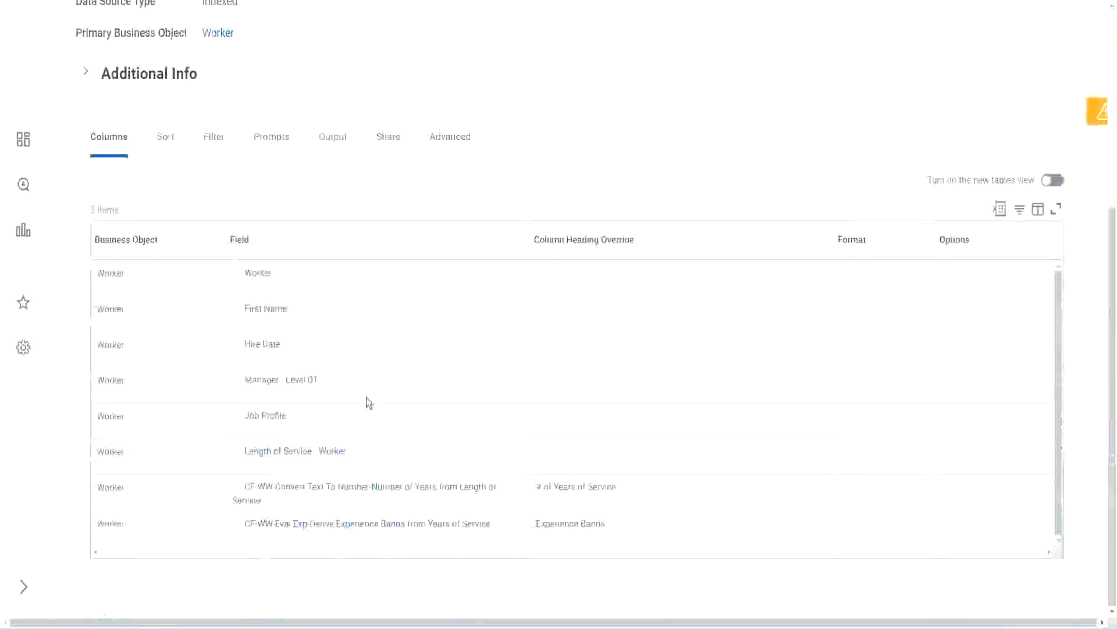
right_click(304, 527)
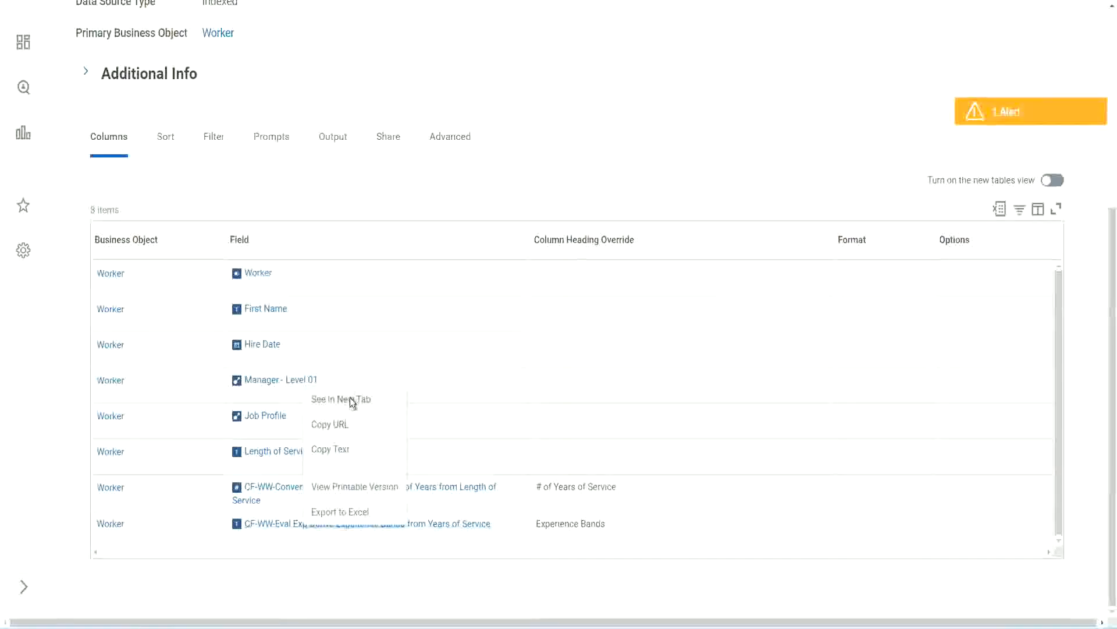
left_click(351, 396)
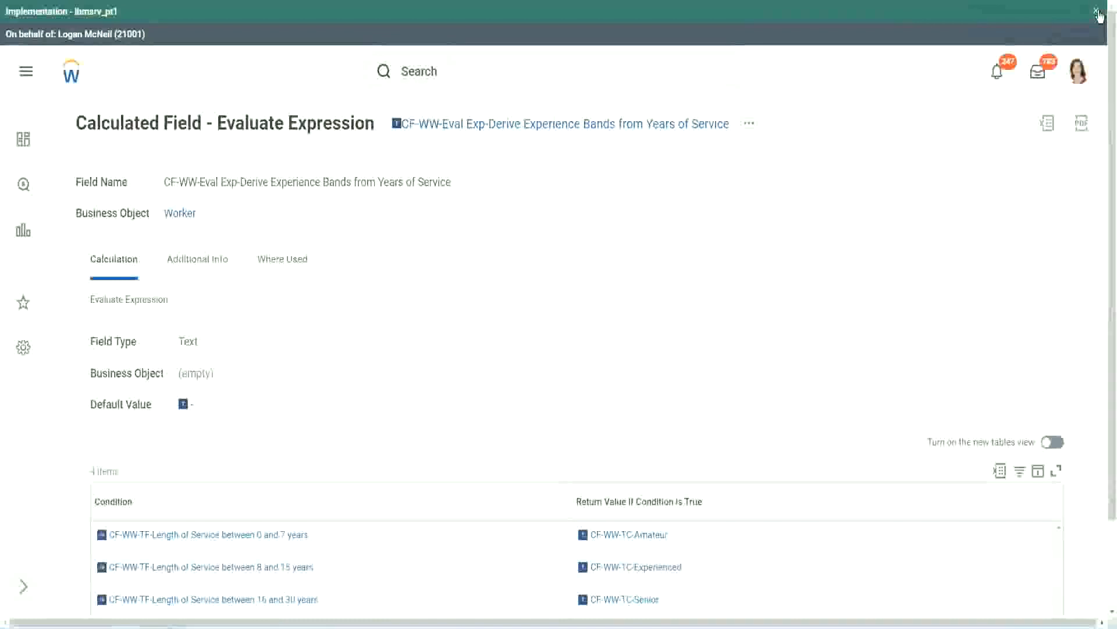
left_click(1098, 13)
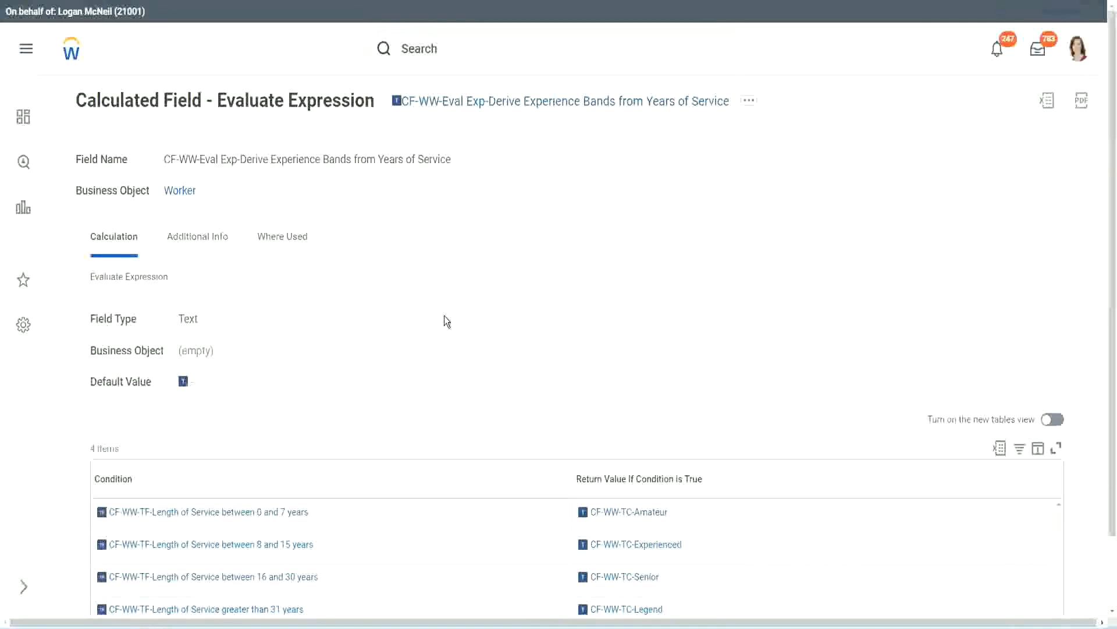
Step: Examine the Evaluate Expression field's default value, conditions and return values
scroll(466, 311, "down", 1)
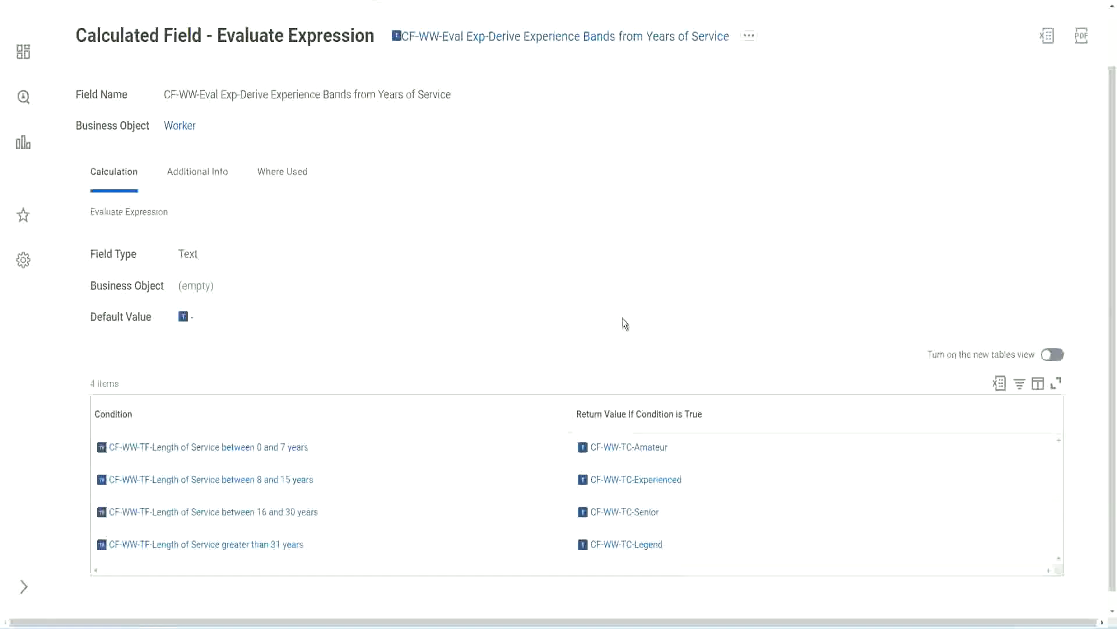
left_click(507, 411)
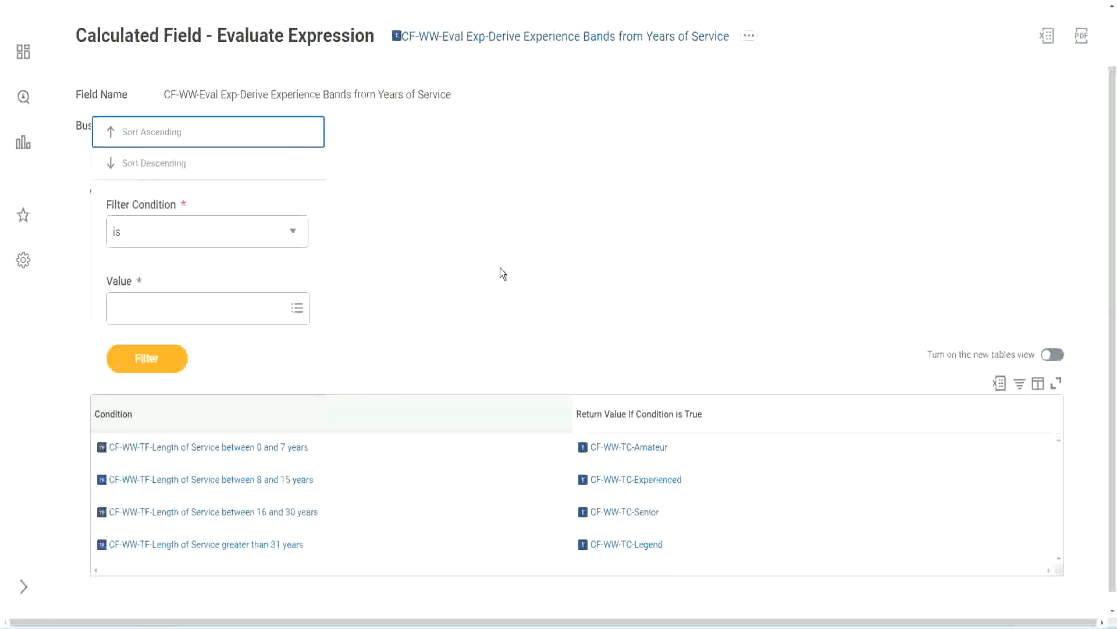
left_click(498, 268)
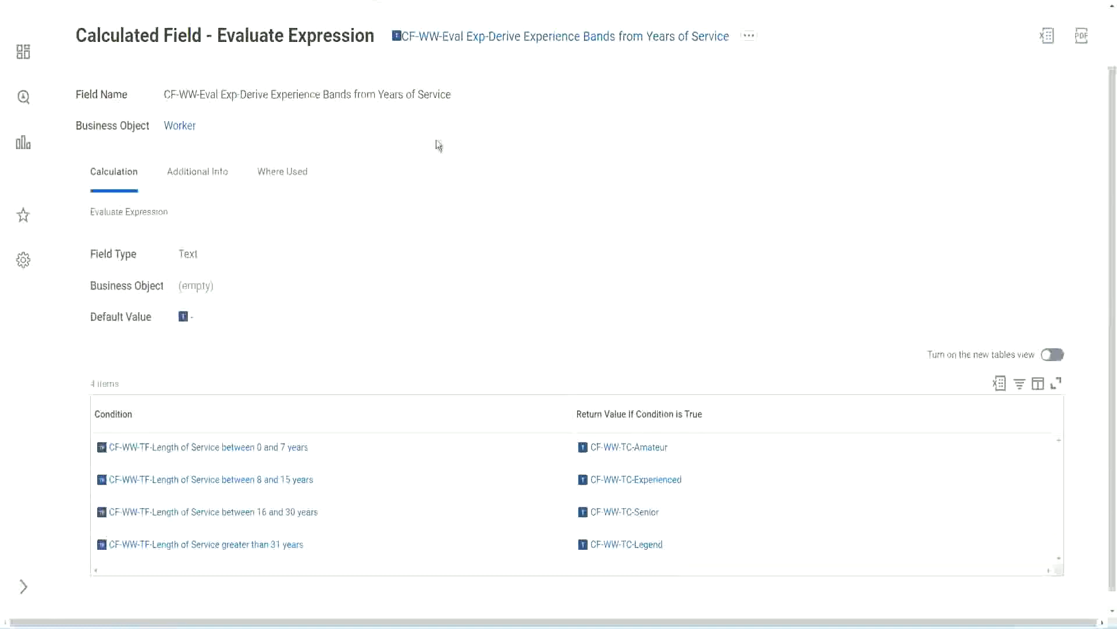
Step: Copy the name of the Evaluate Expression calculated field as text
right_click(495, 43)
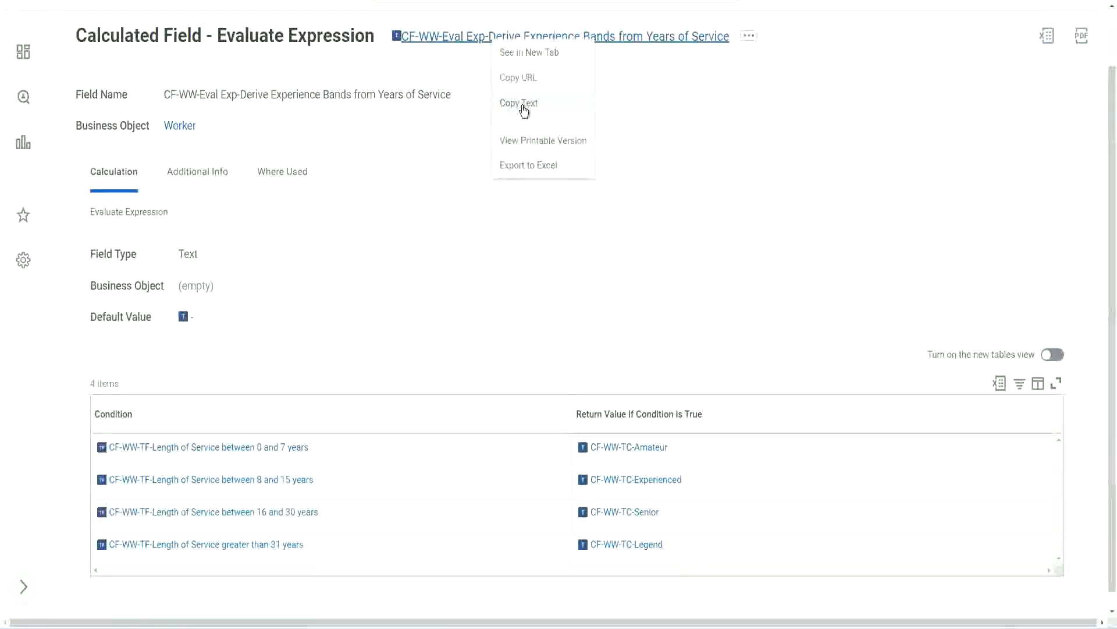
left_click(524, 103)
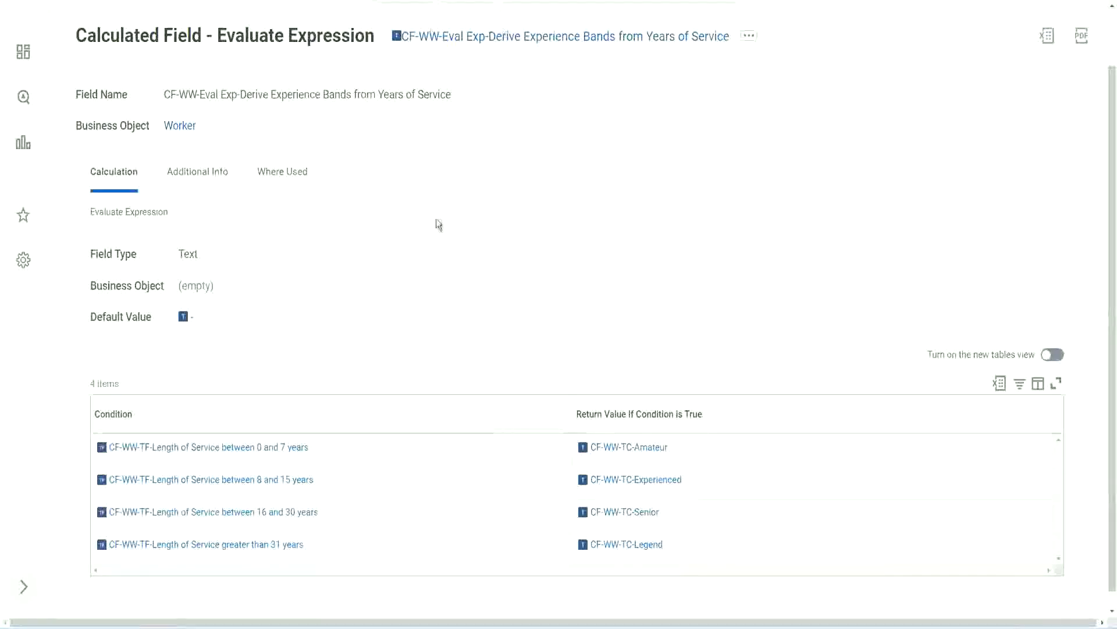
scroll(434, 231, "up", 1)
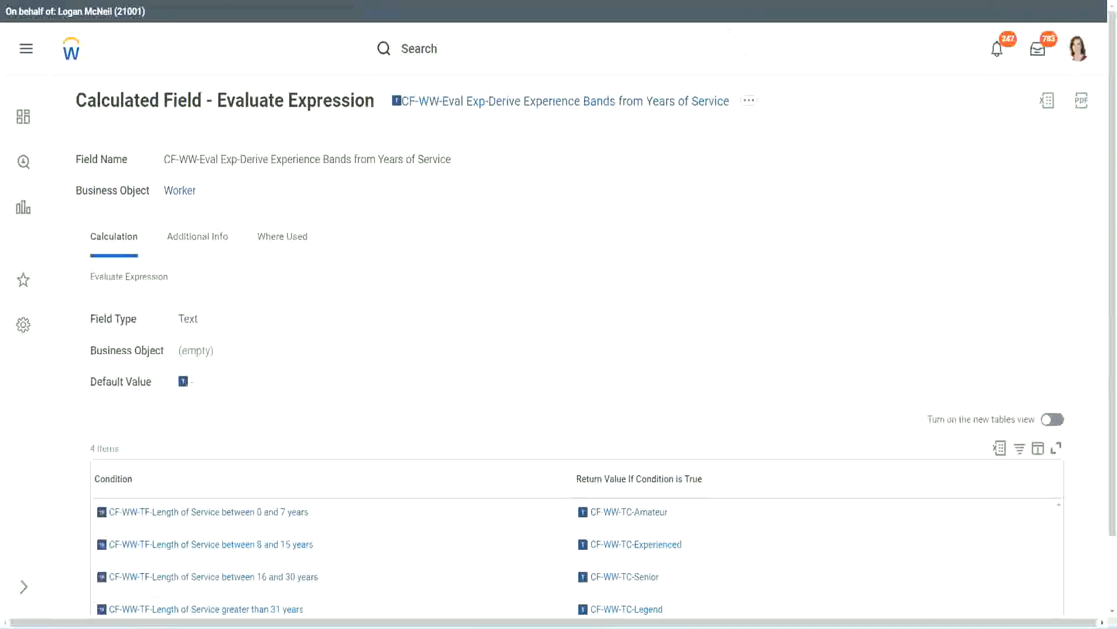
Step: Return to the custom report definition, search for "create cal field" and open the Create Calculated Field task
key("ctrl+shift+Tab")
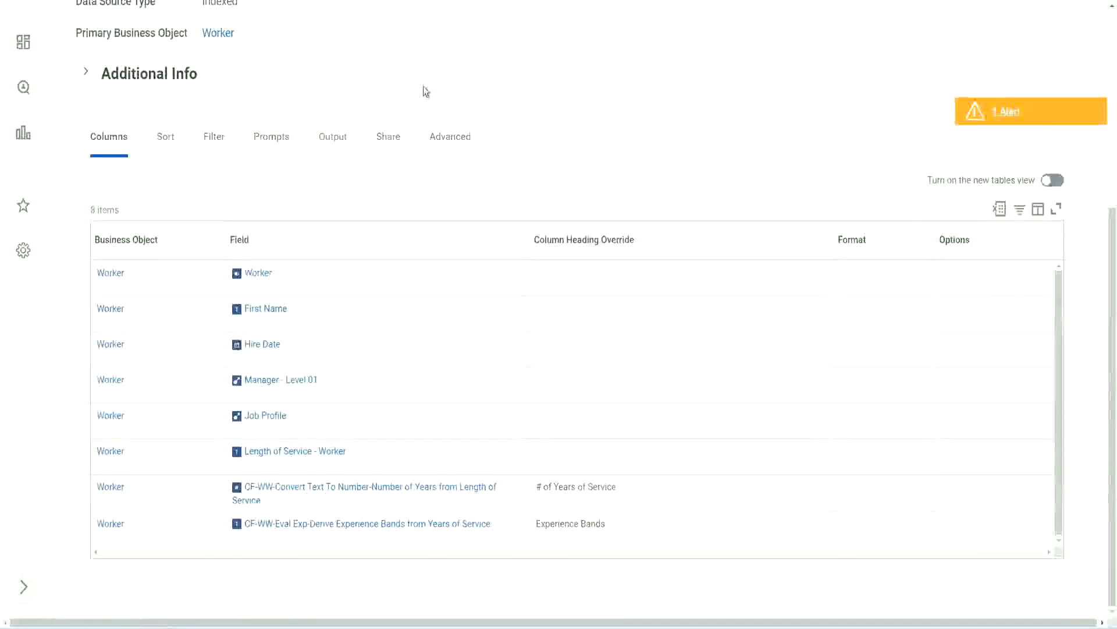
scroll(424, 86, "up", 5)
left_click(454, 69)
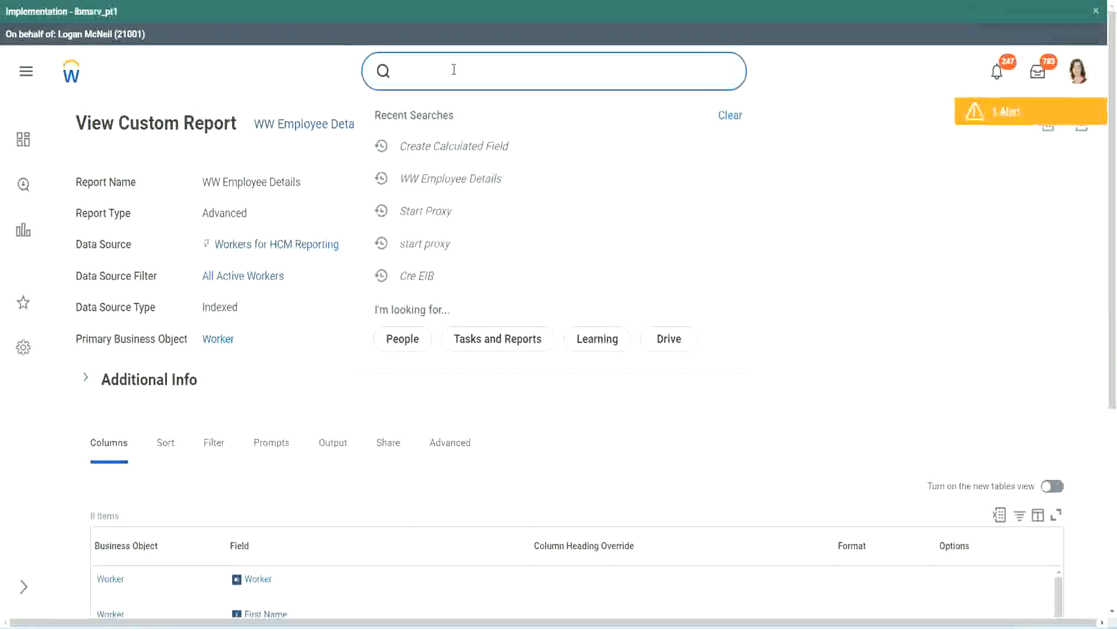
type("create cal field")
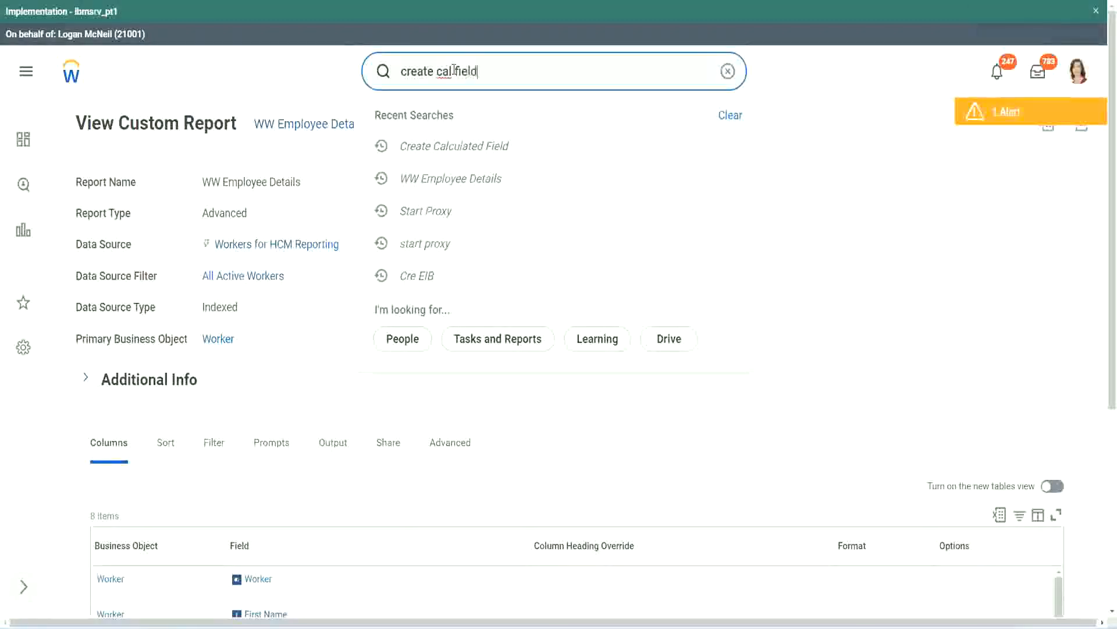
left_click(467, 120)
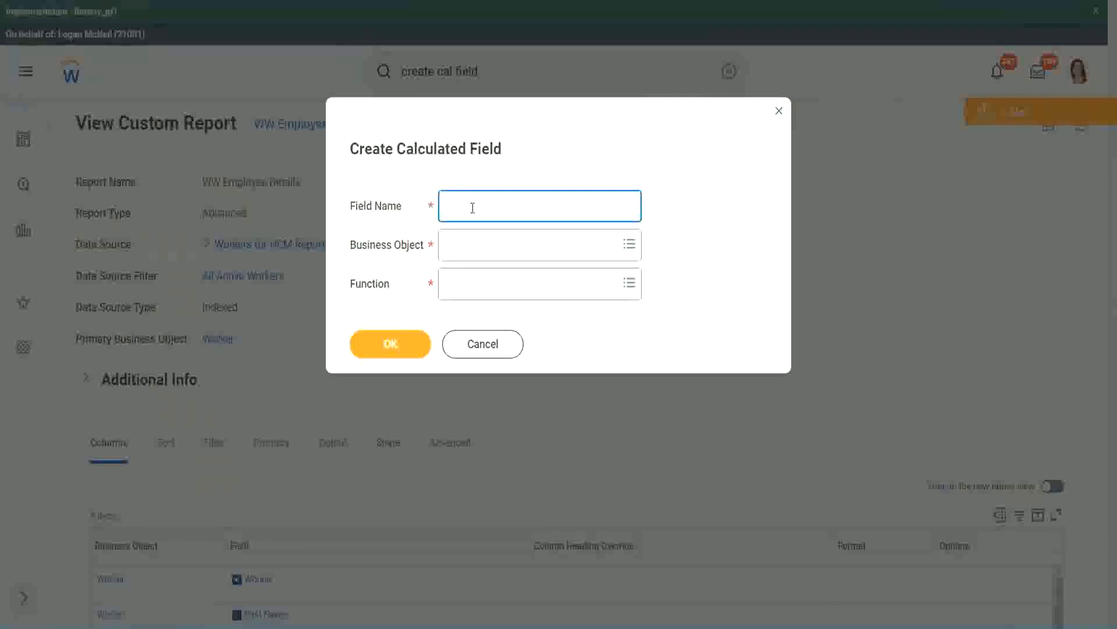
Step: Paste the copied name as the new calculated field's name and insert "Bands" after "Eval Exp"
key("ctrl+v")
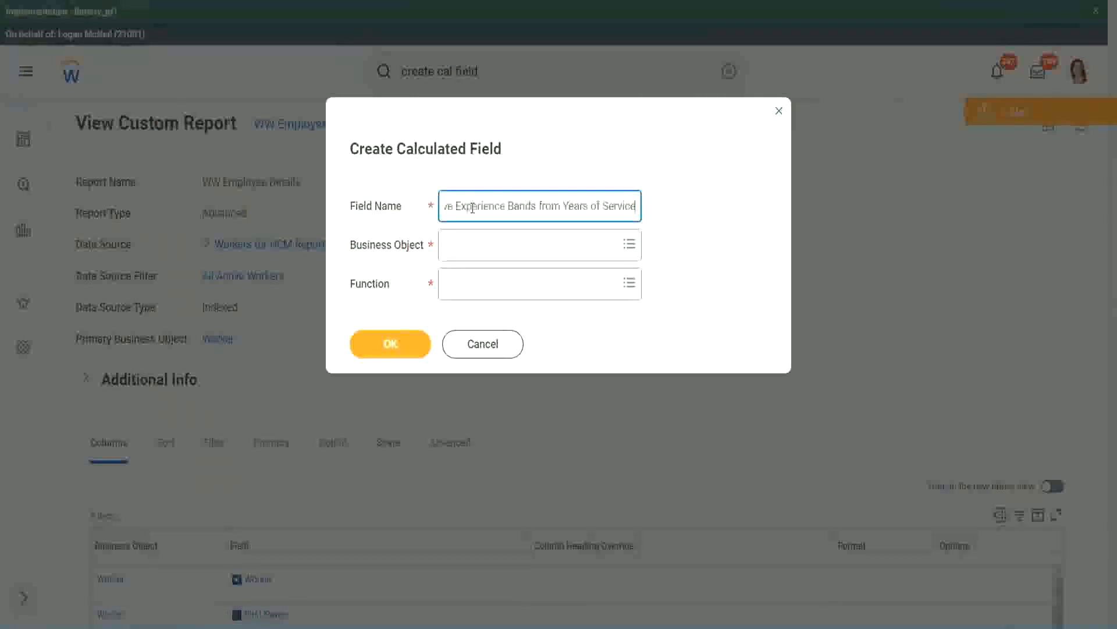
left_click_drag(505, 205, 411, 189)
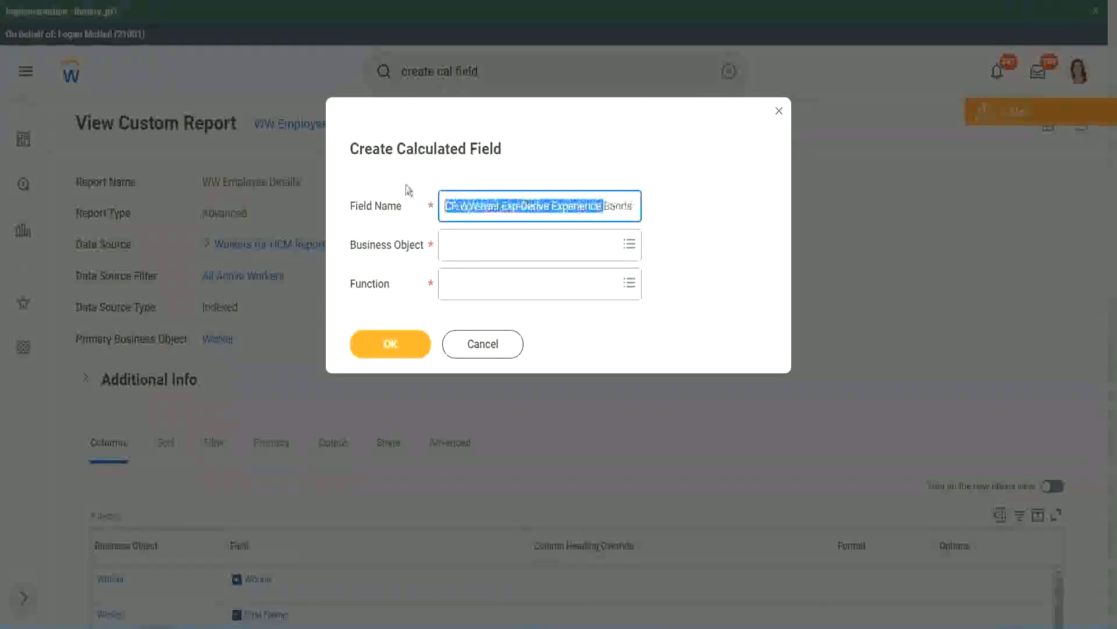
left_click(508, 208)
double_click(509, 208)
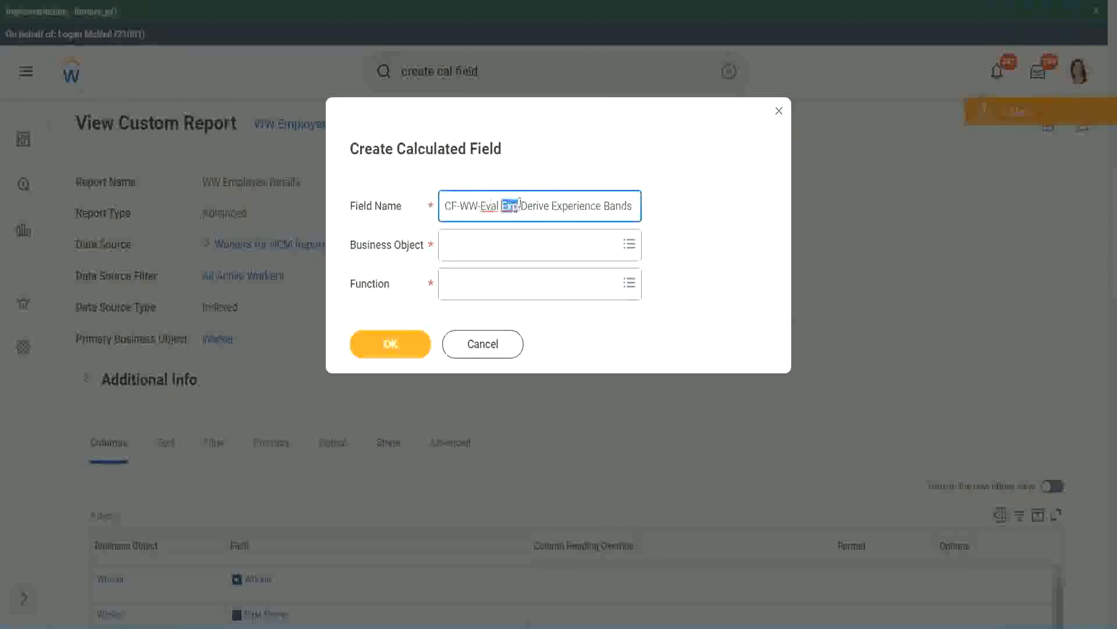
left_click(517, 205)
type("bands")
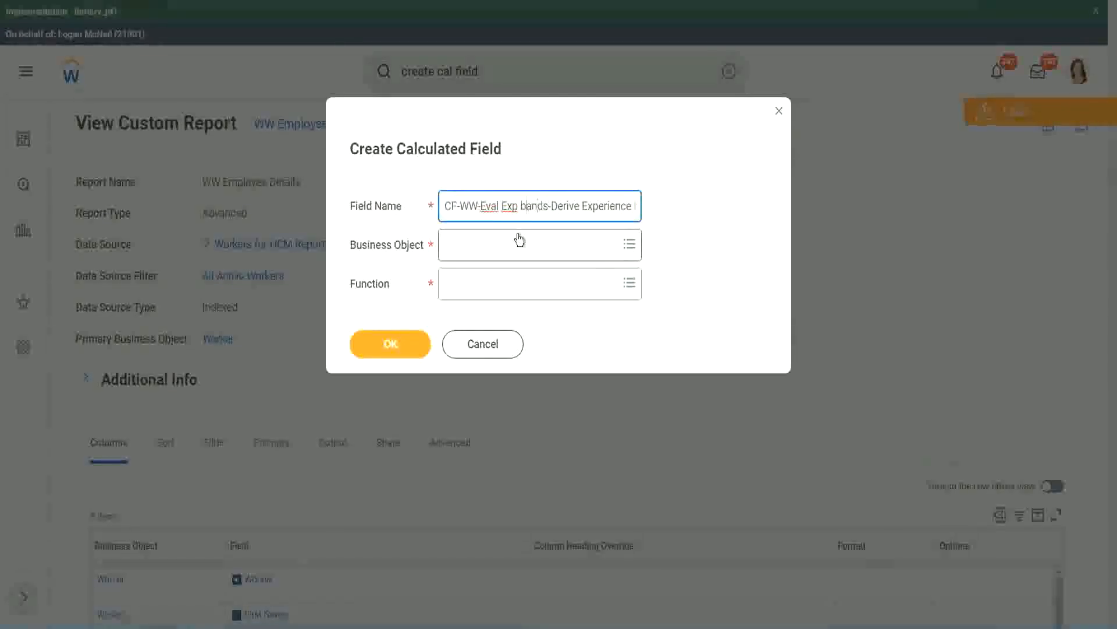
key("shift+Right")
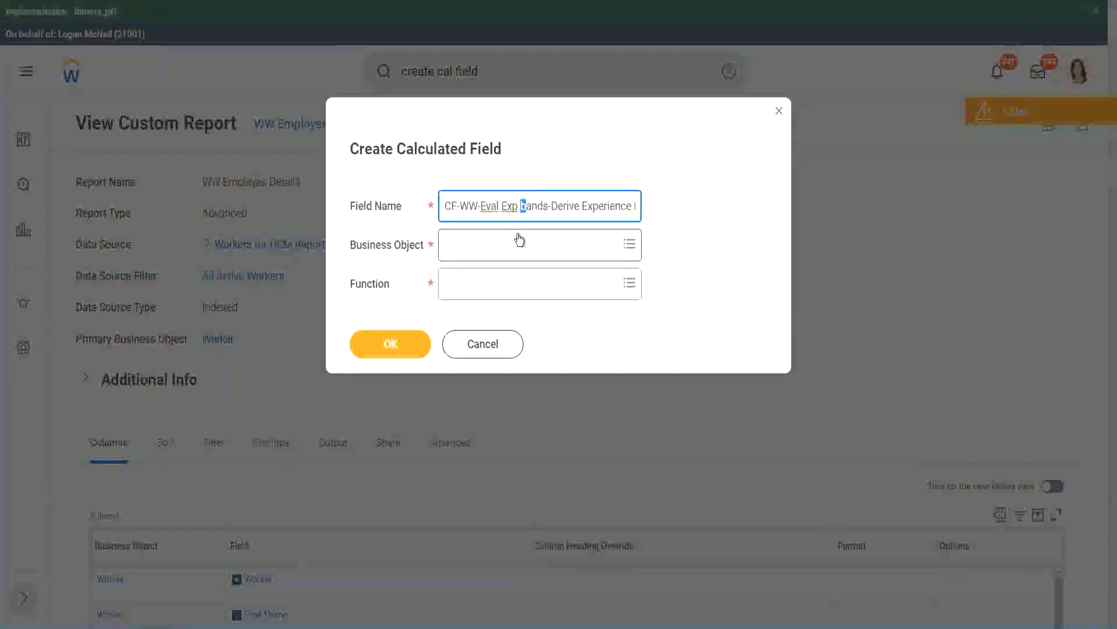
type("B")
Step: Replace "Derive" with "Determine" in the new calculated field's name
key("Right")
key("Right")
key("Right")
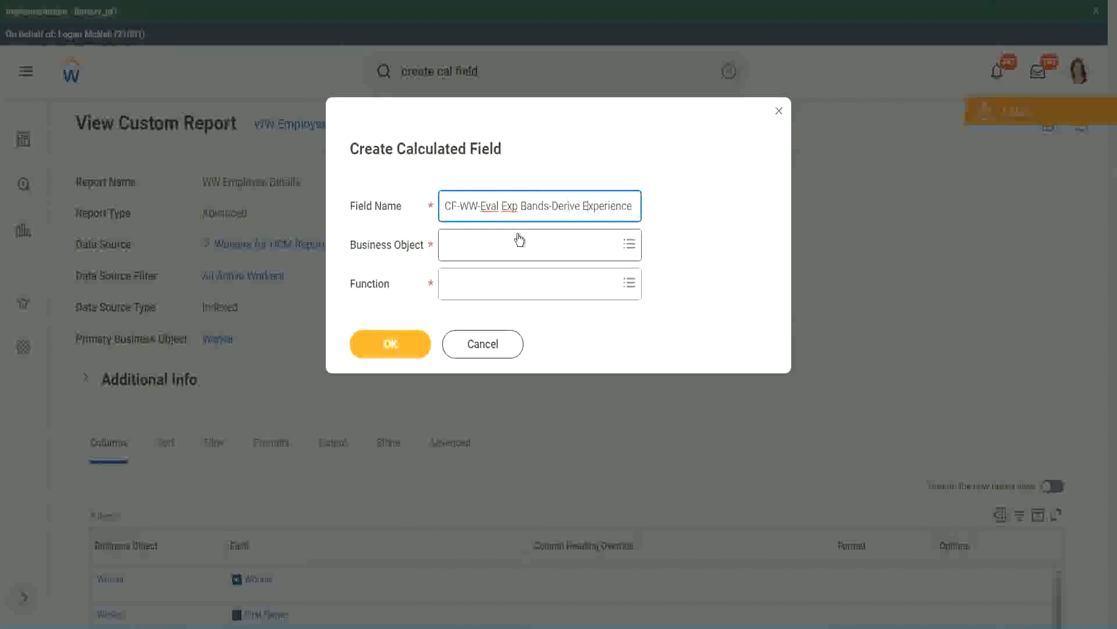
key("End")
type("Bands from Years of")
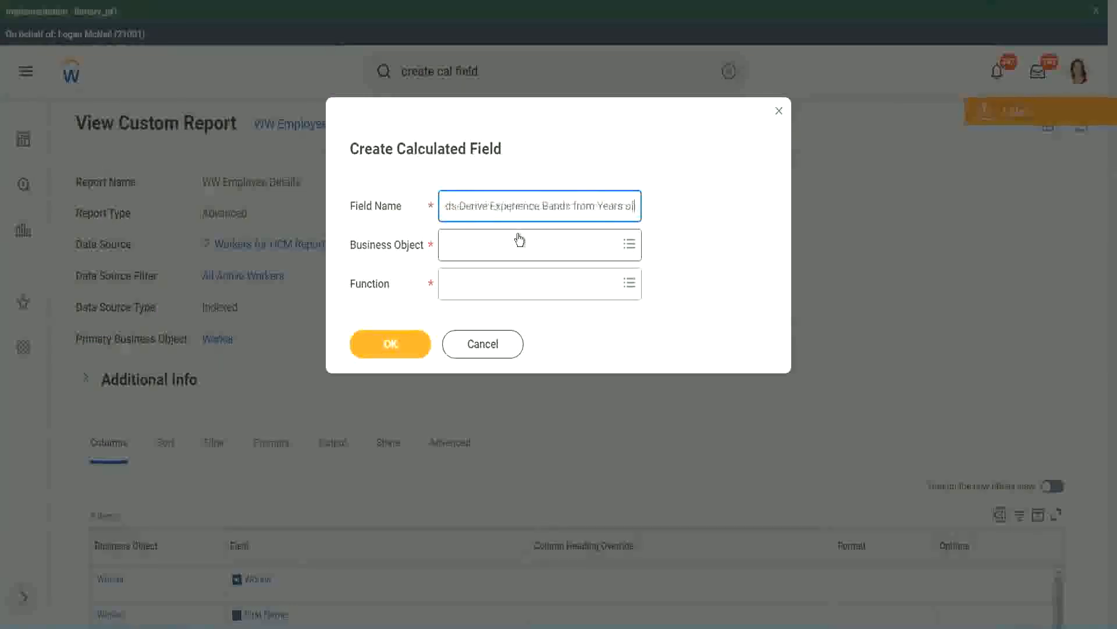
key("Left")
key("Left")
key("Left")
key("Left")
key("Left")
key("Left")
key("Left")
key("Left")
key("Left")
key("Left")
key("Left")
key("Left")
key("Left")
key("Left")
key("Left")
key("Left")
key("Left")
key("Left")
key("Left")
key("Left")
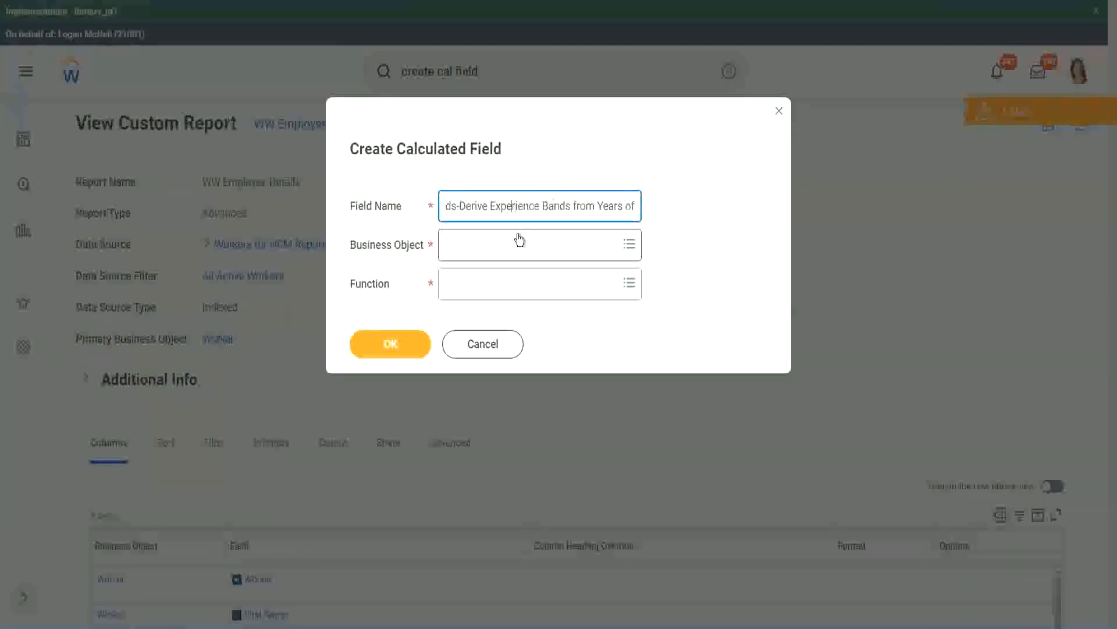
key("shift+Left")
key("shift+Left")
key("shift+Left")
key("shift+Left")
key("shift+Left")
key("shift+Left")
type("Determine")
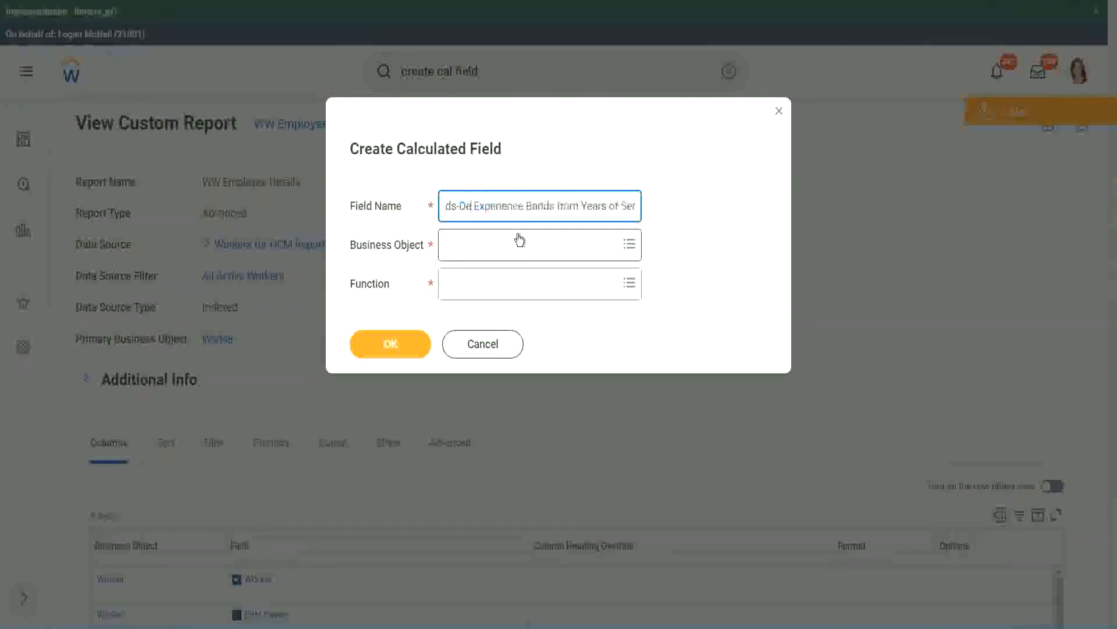
key("Right")
key("Right")
key("Right")
key("Right")
key("Right")
key("Right")
key("Right")
key("Right")
key("Right")
key("Right")
key("Right")
key("Right")
key("Right")
key("Right")
key("Right")
key("Right")
key("Right")
key("Right")
key("Right")
key("Right")
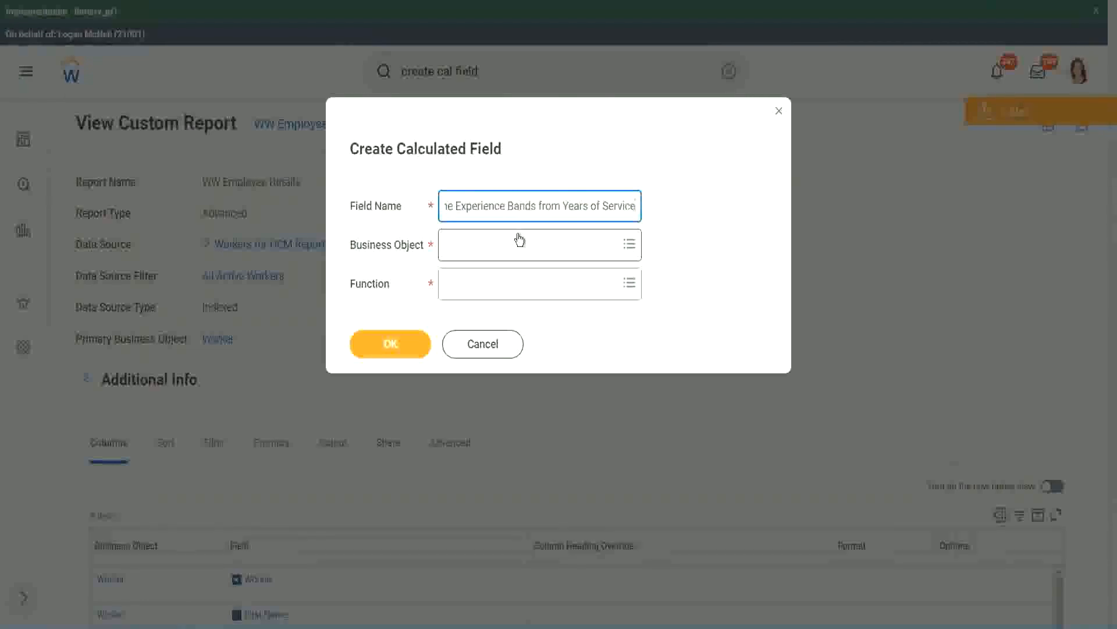
Step: Set the new calculated field's business object to Worker and its function to Evaluate Expression Band
left_click(497, 245)
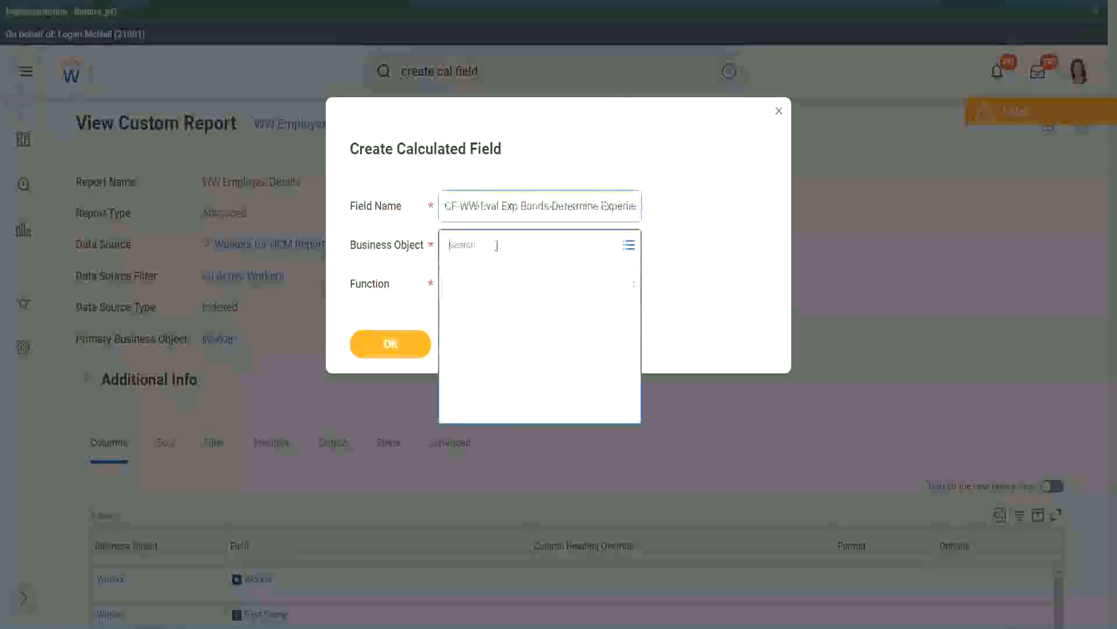
type("worker")
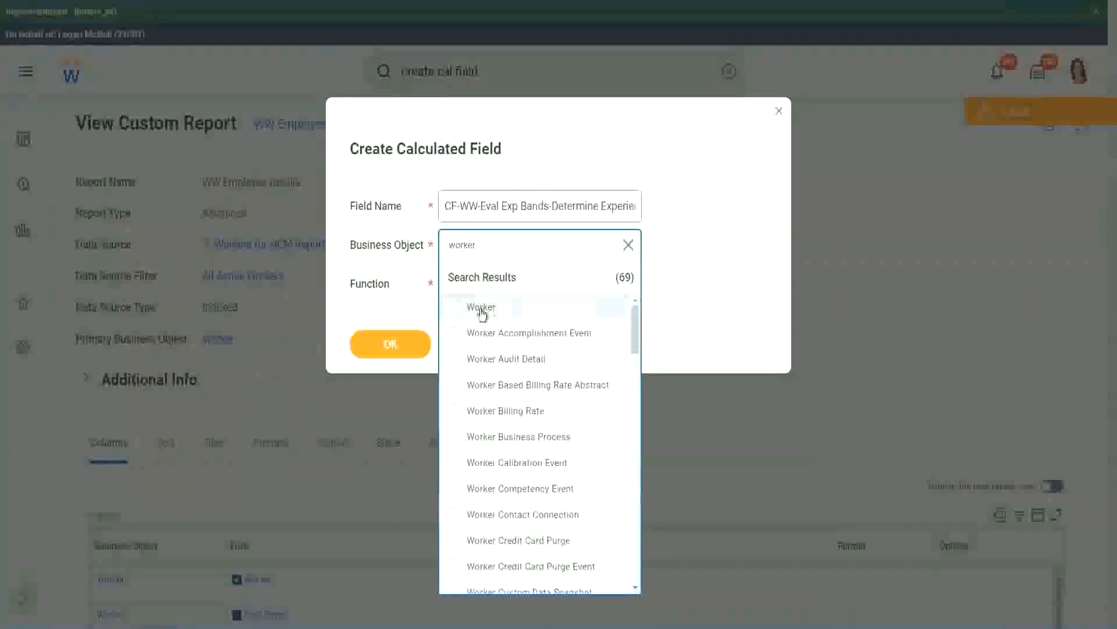
left_click(482, 314)
left_click(473, 281)
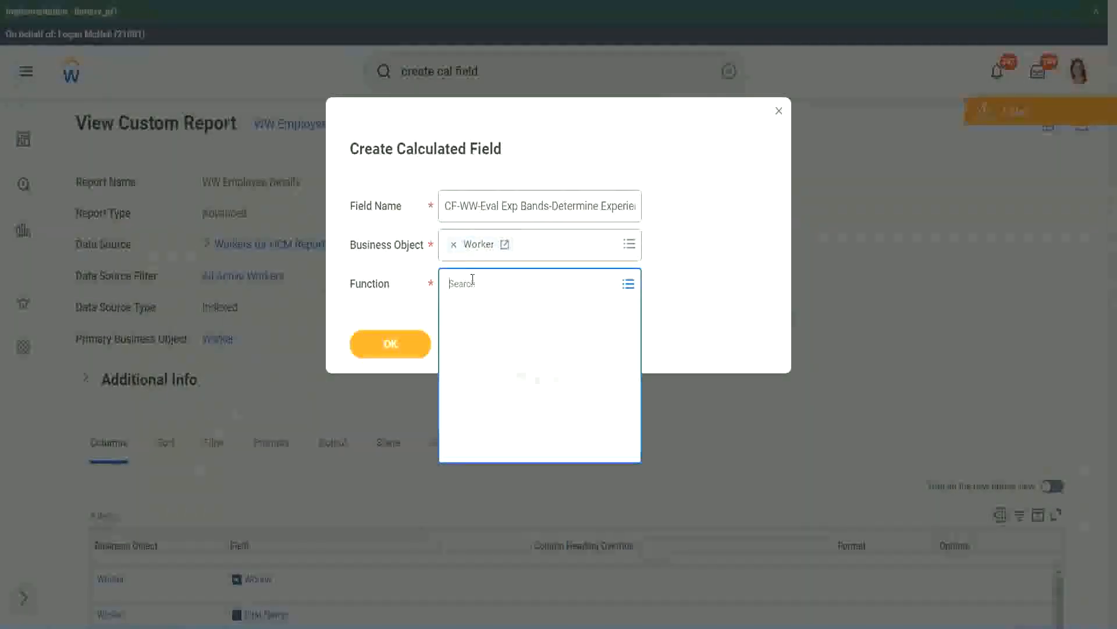
type("eval ex")
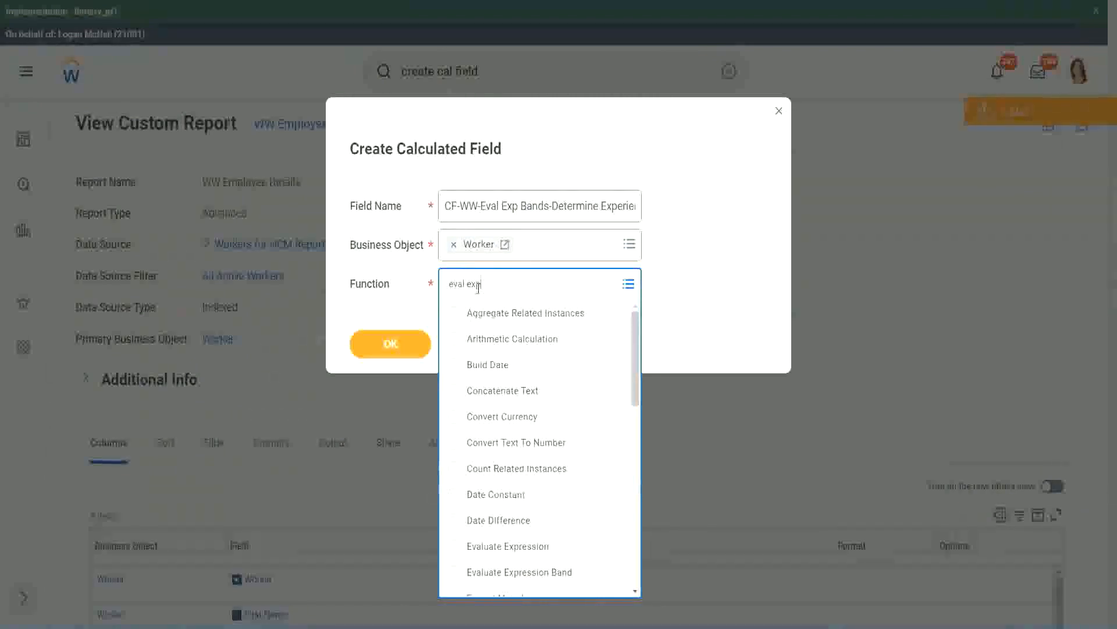
type("p")
key("Return")
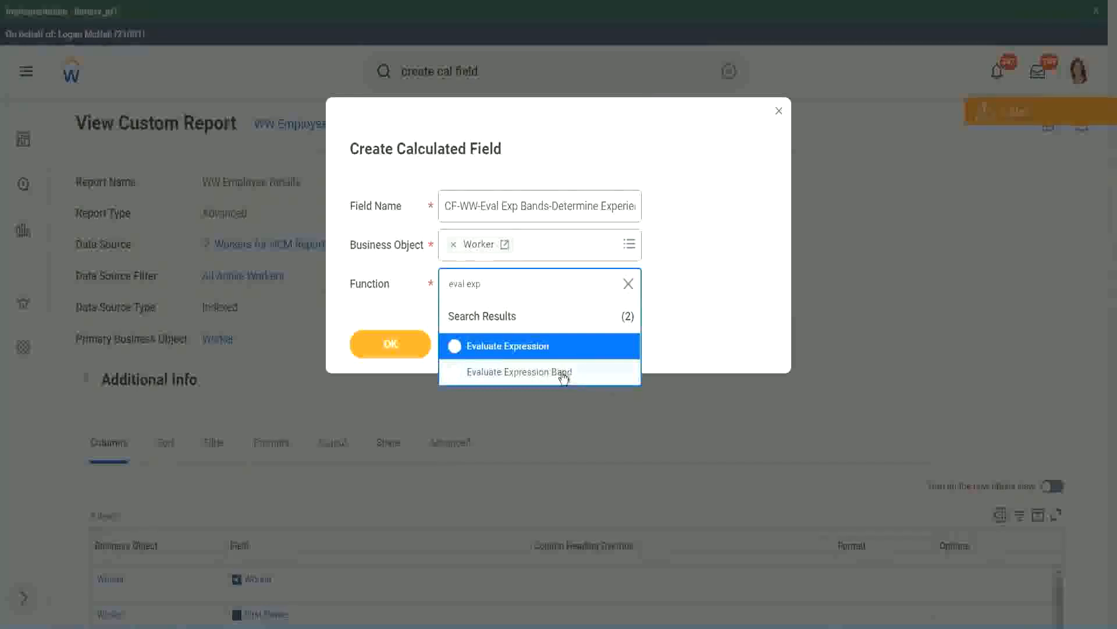
left_click(563, 375)
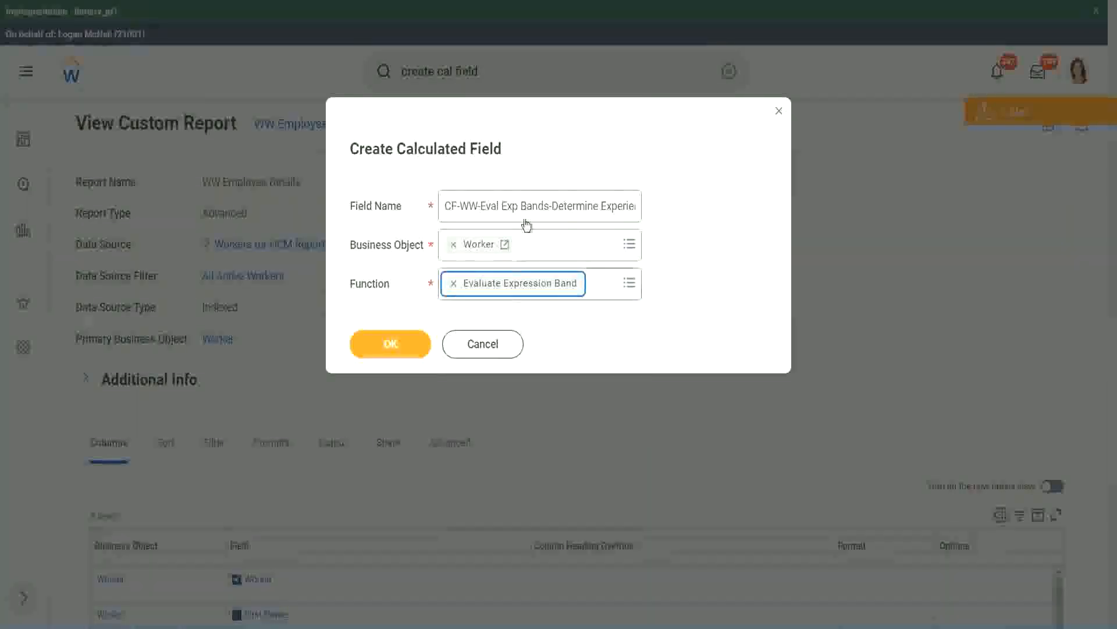
Step: Change "Eval Exp Bands" to "Eval Exp Band" in the field name and proceed to the calculation definition
left_click(548, 206)
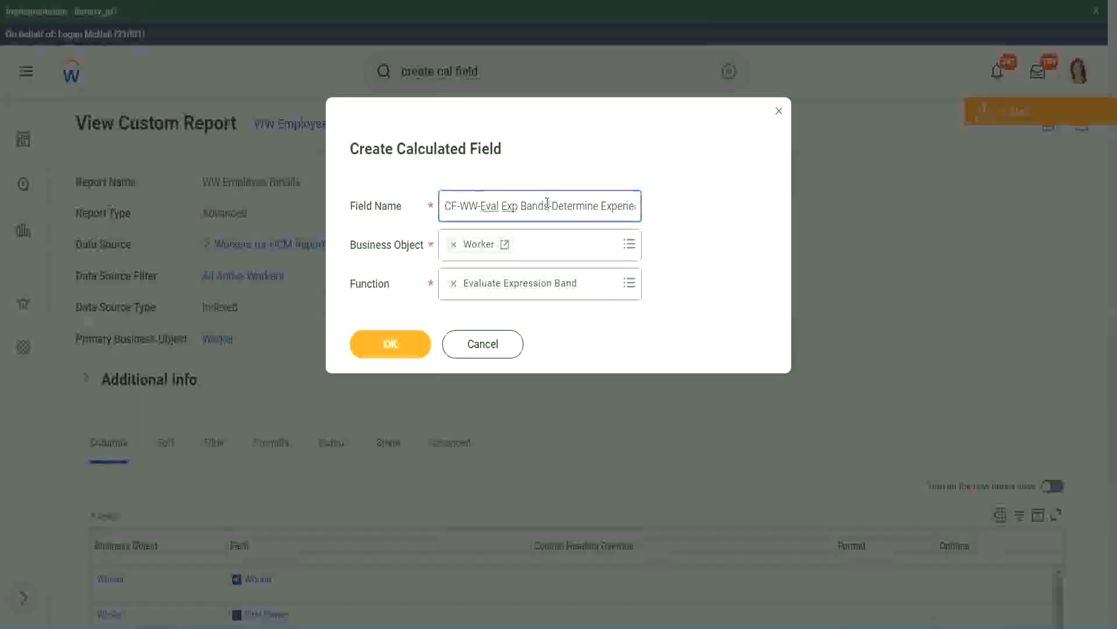
key("BackSpace")
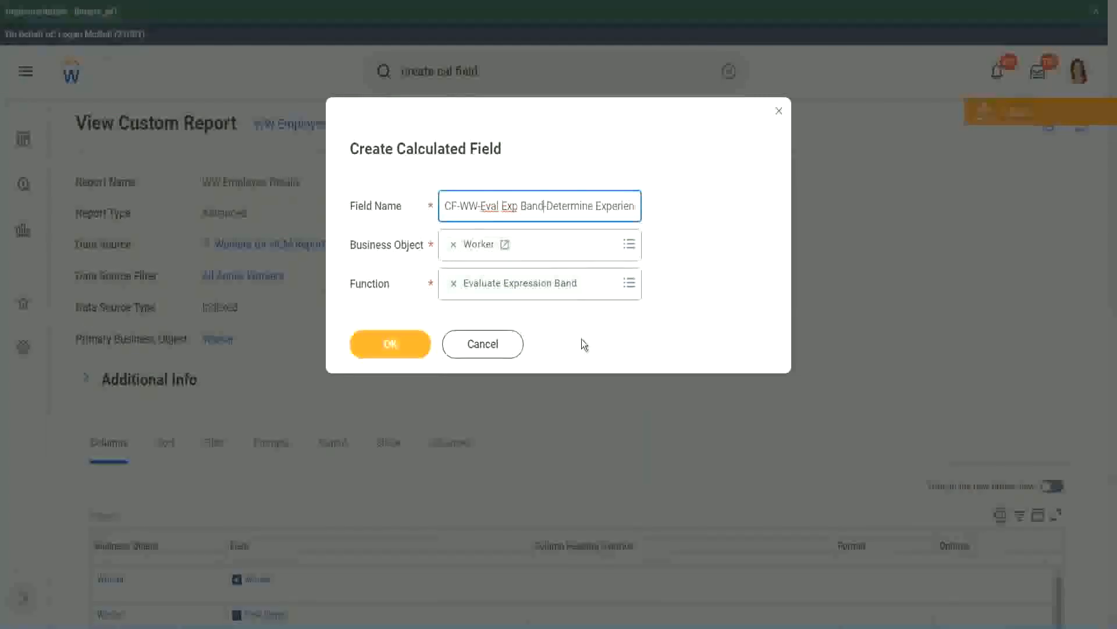
left_click(394, 346)
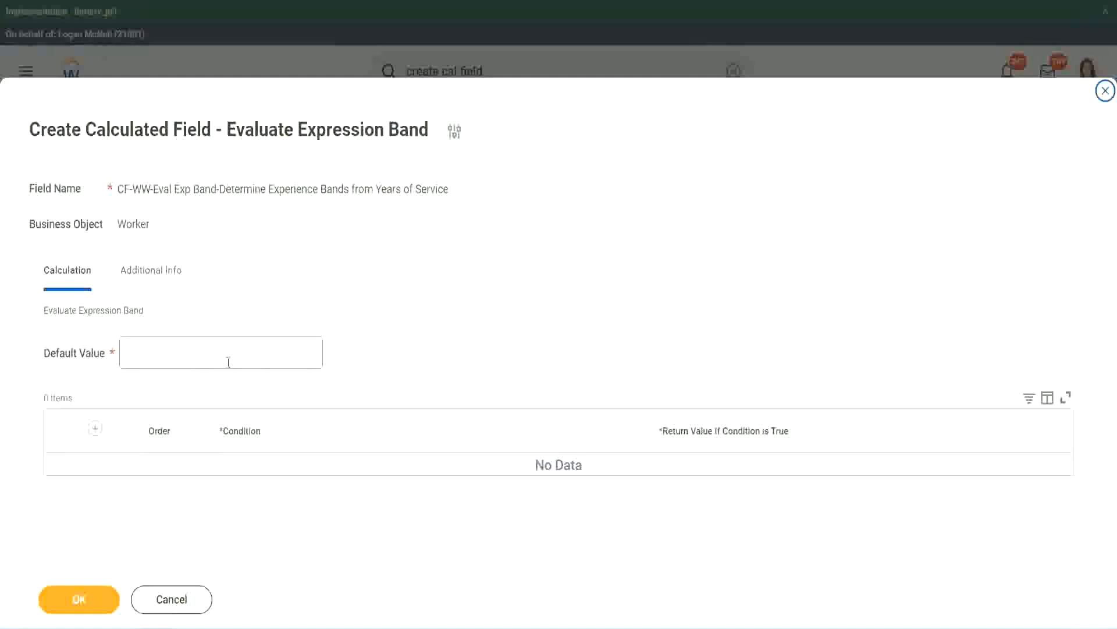
Step: Set the default value to "-" and add a first condition row
left_click(162, 359)
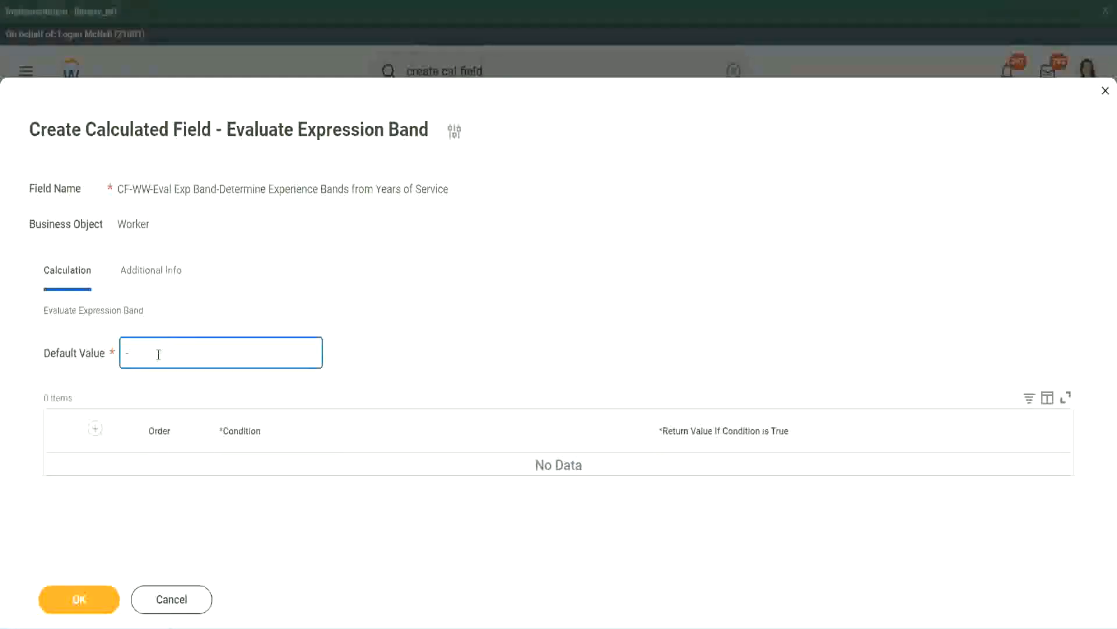
left_click(95, 428)
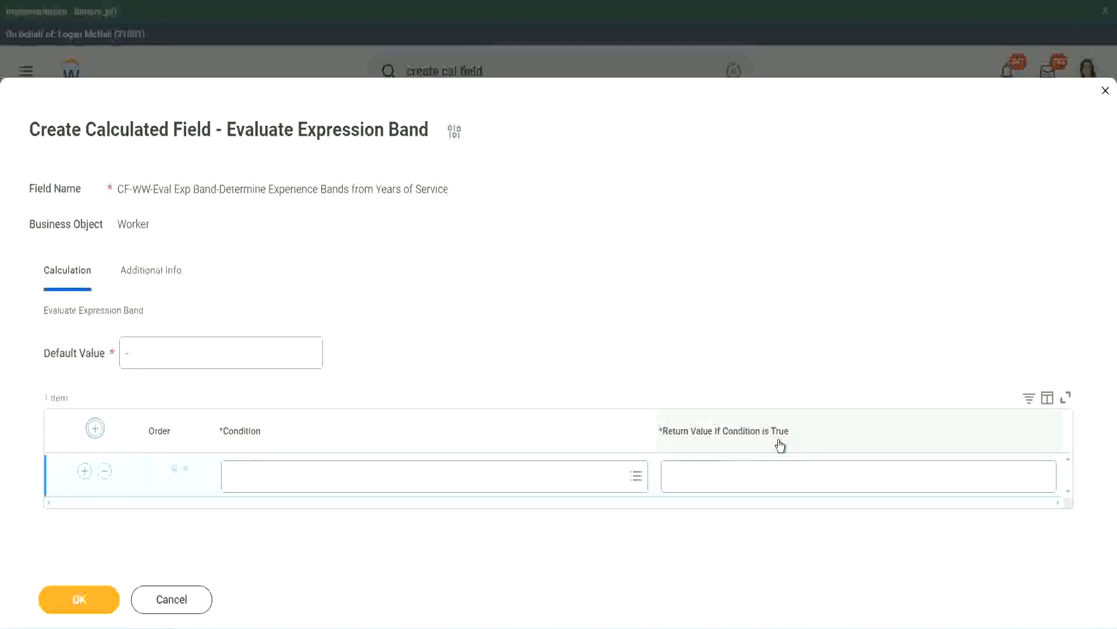
left_click(728, 474)
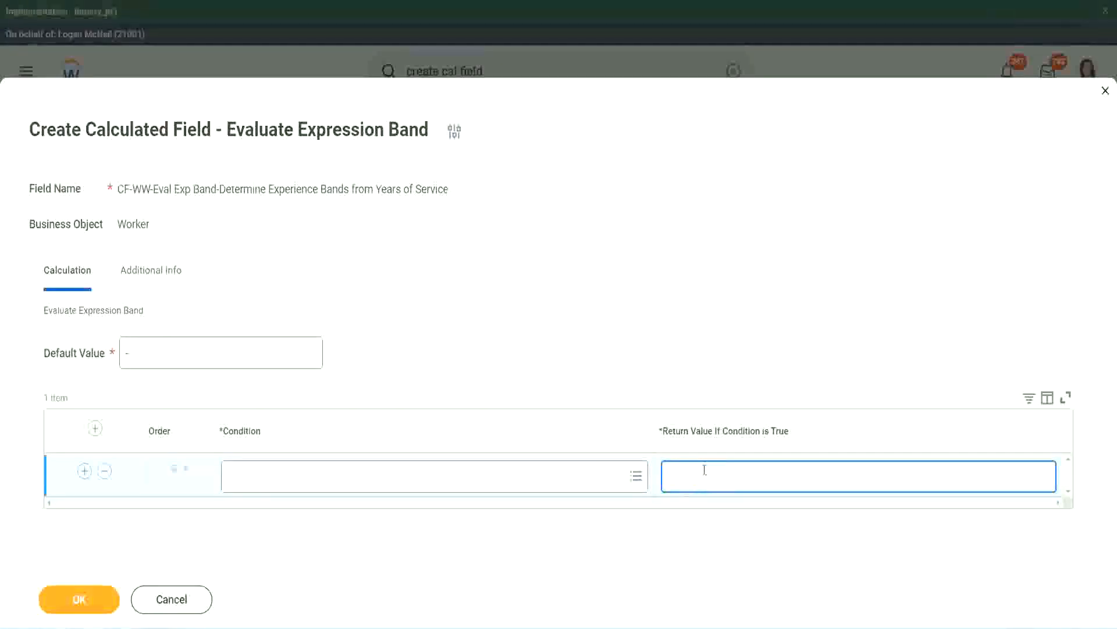
type("adkgdjaidjaijdiaj")
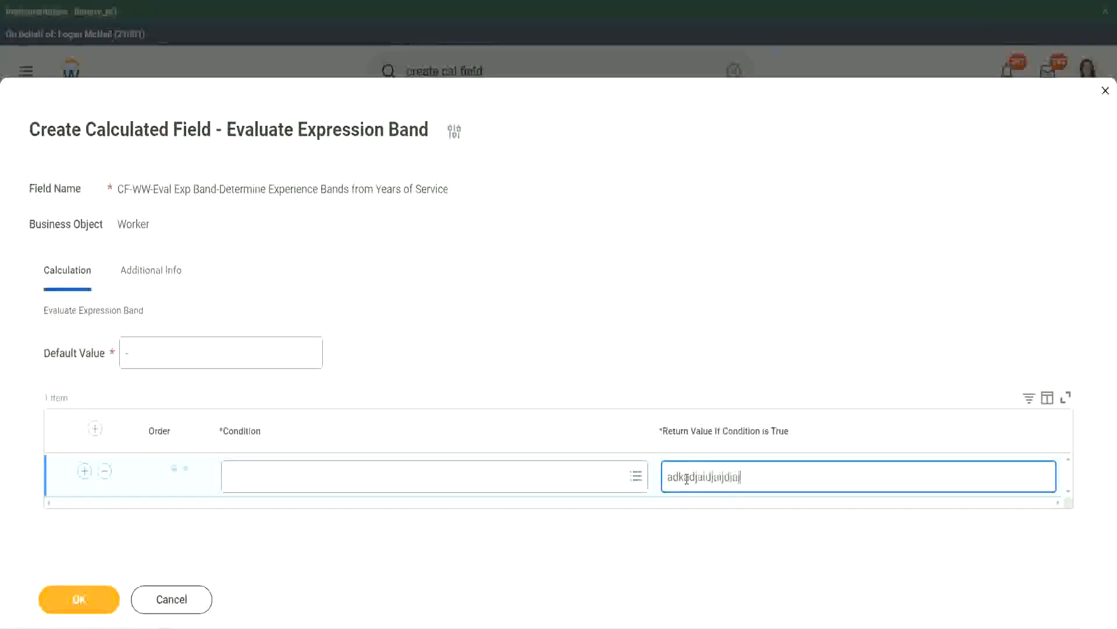
key("BackSpace")
key("BackSpace")
key("BackSpace")
key("BackSpace")
key("BackSpace")
key("BackSpace")
key("BackSpace")
key("BackSpace")
key("BackSpace")
key("BackSpace")
key("BackSpace")
key("BackSpace")
key("BackSpace")
key("BackSpace")
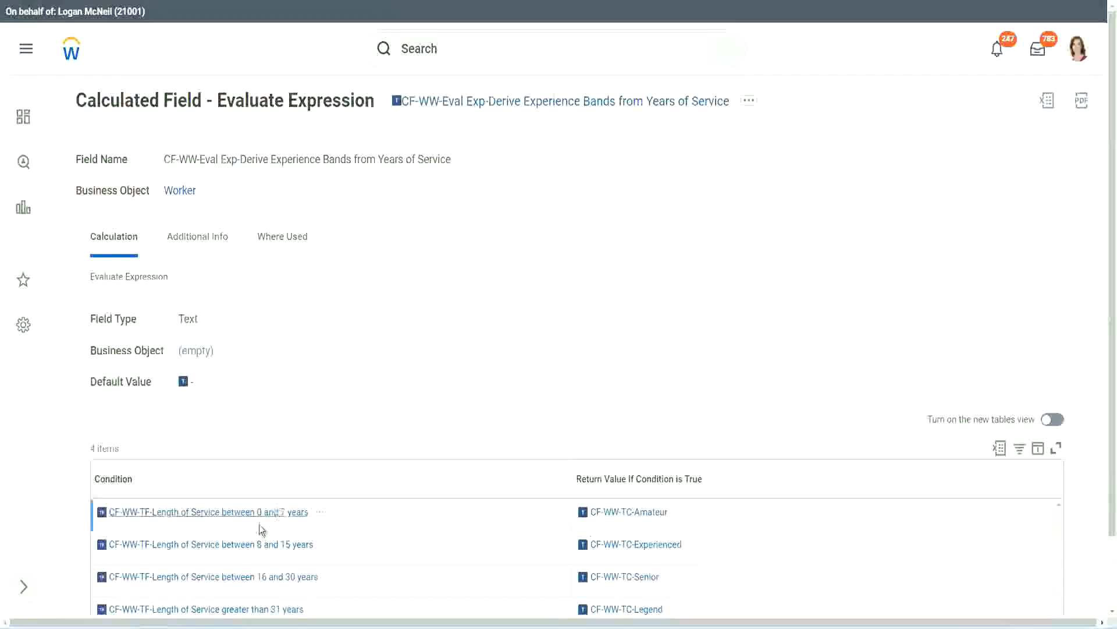
Step: Copy CF-WW-TF-Length of Service between 0 and 7 years from the existing Evaluate Expression field into the first condition, with return value Amateur
right_click(258, 516)
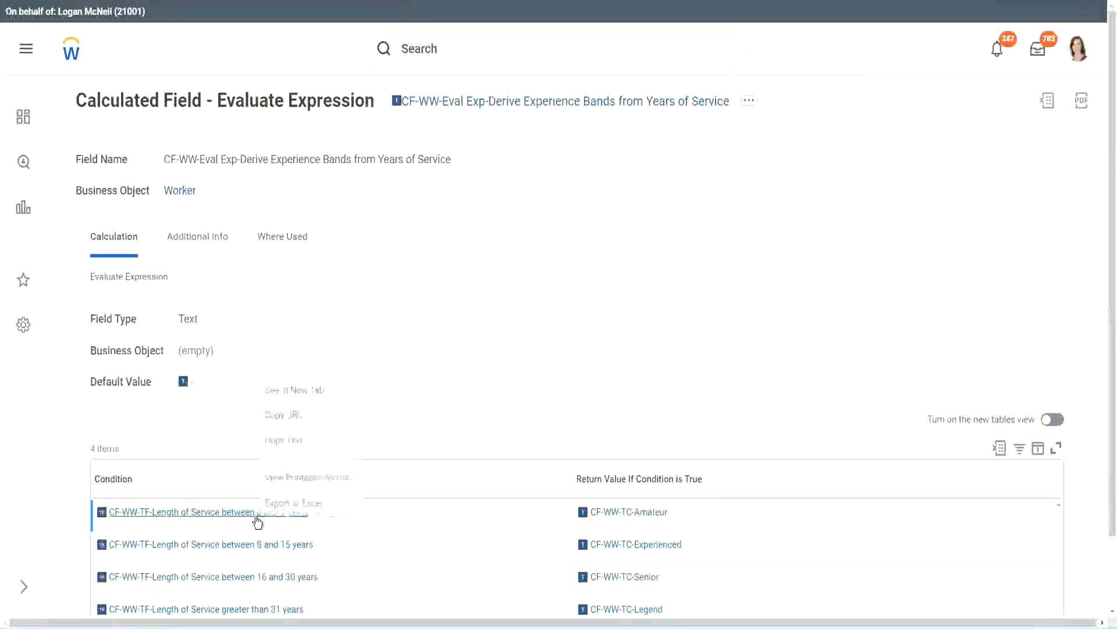
left_click(303, 441)
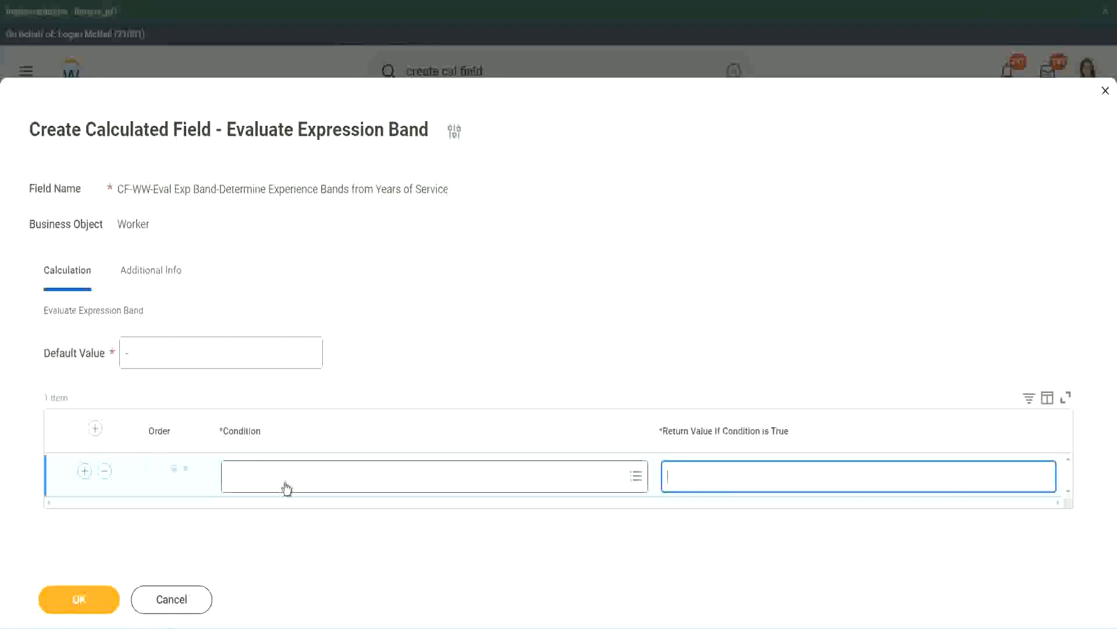
left_click(283, 486)
type("CF-WW-TF-Length of Service between 0 and 7 years")
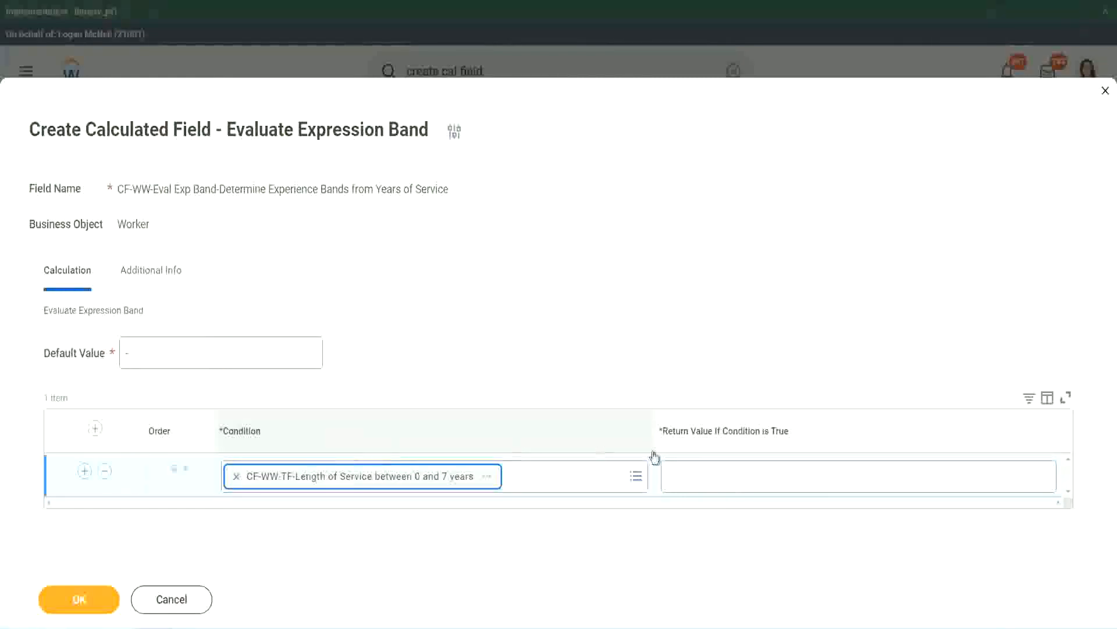
left_click(706, 466)
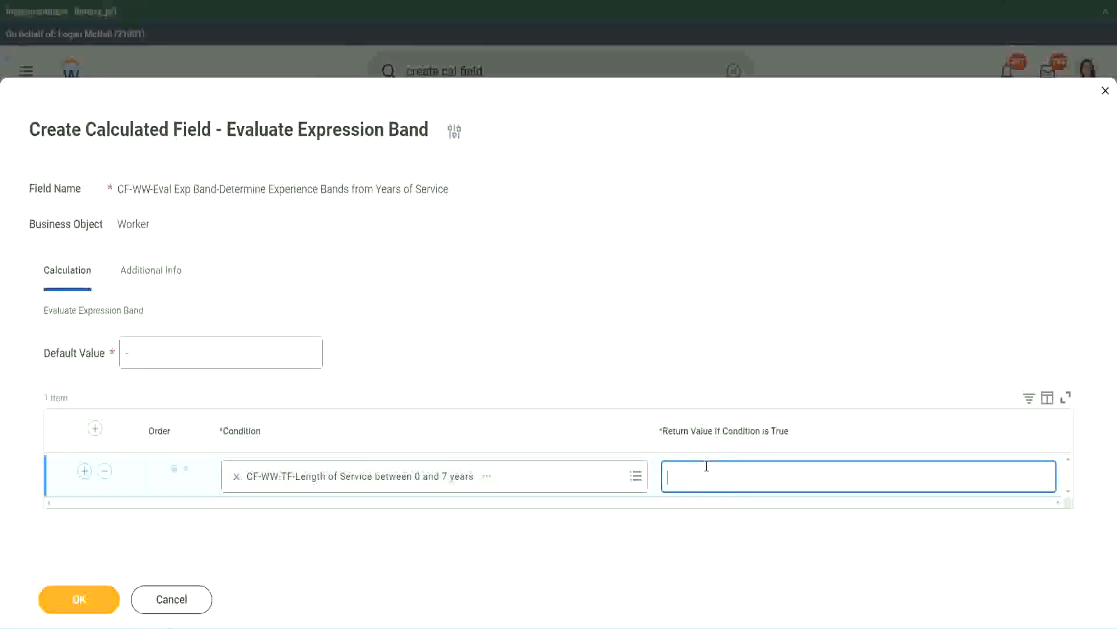
type("Amateur")
Step: Add three empty condition rows below the Amateur row
left_click(84, 470)
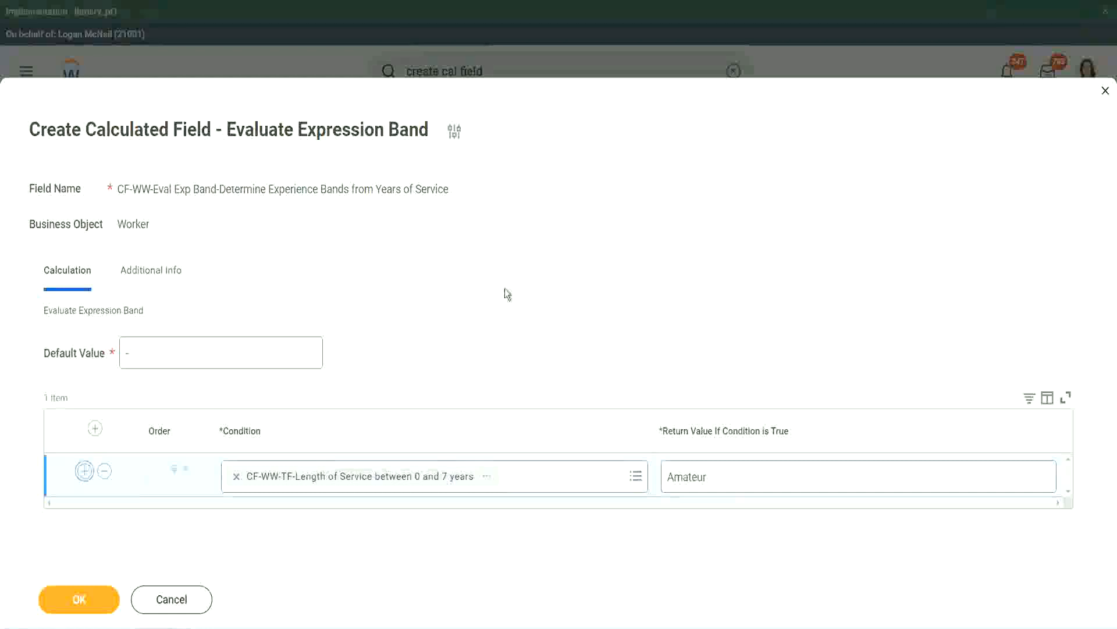
left_click(84, 513)
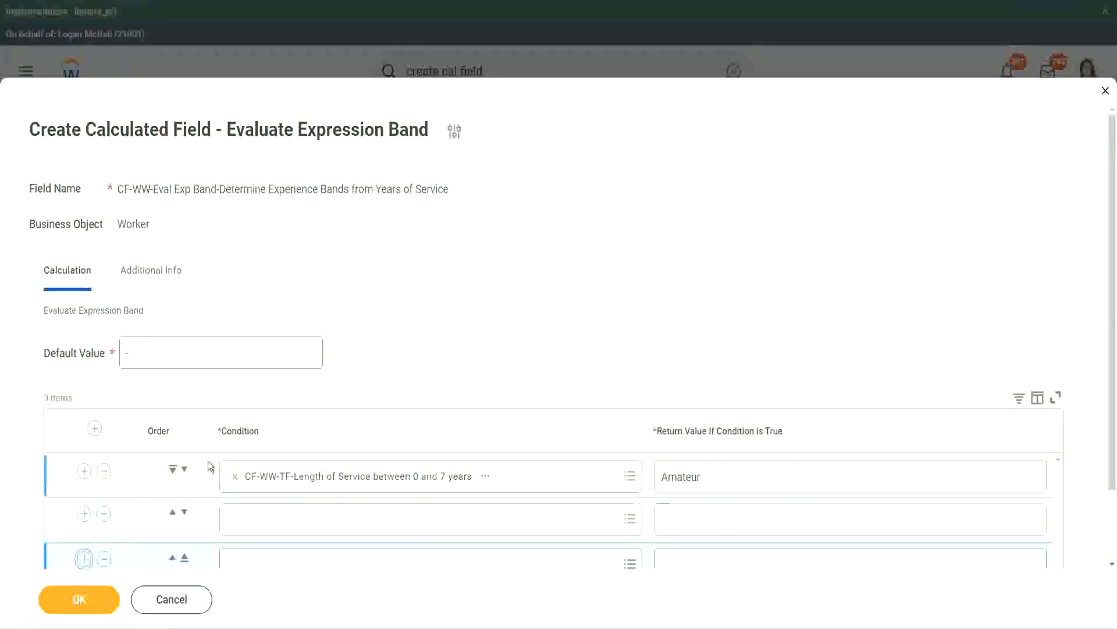
scroll(208, 460, "down", 2)
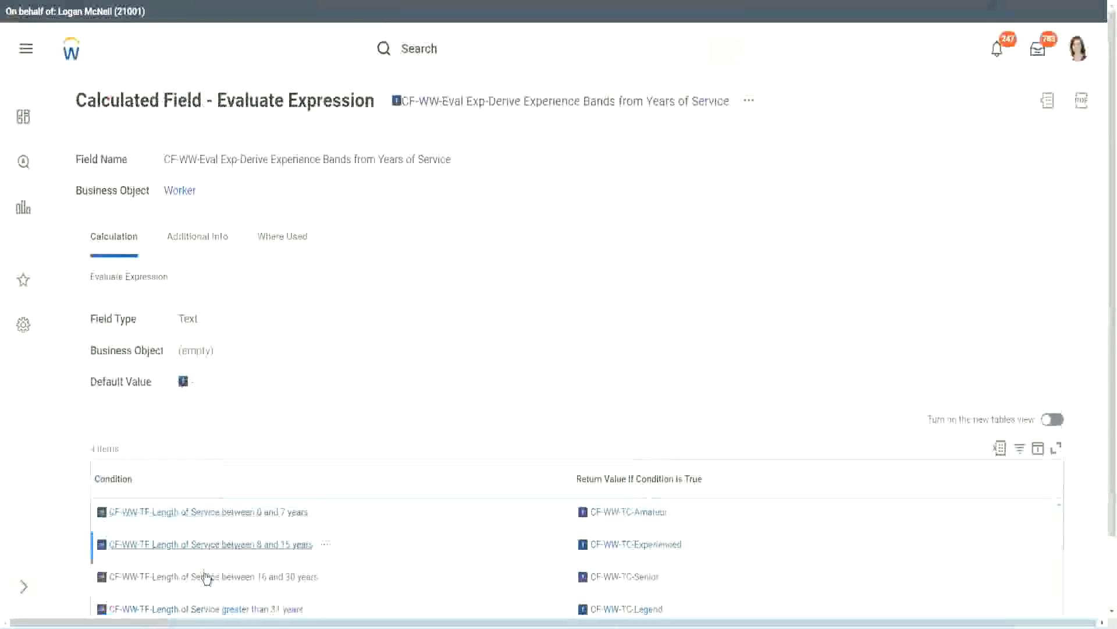
Step: Copy CF-WW-TF-Length of Service between 16 and 30 years into the second row's condition and move that row down one place
right_click(204, 577)
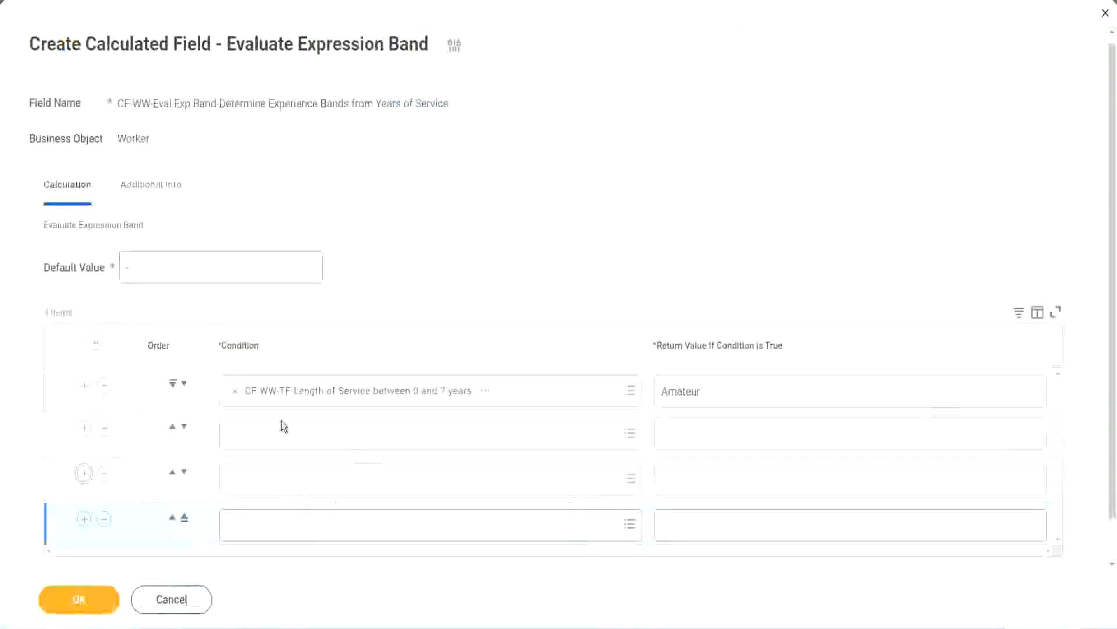
left_click(284, 430)
type("CF-WW-TF-Length of Service between 16 and 30 years")
key("Return")
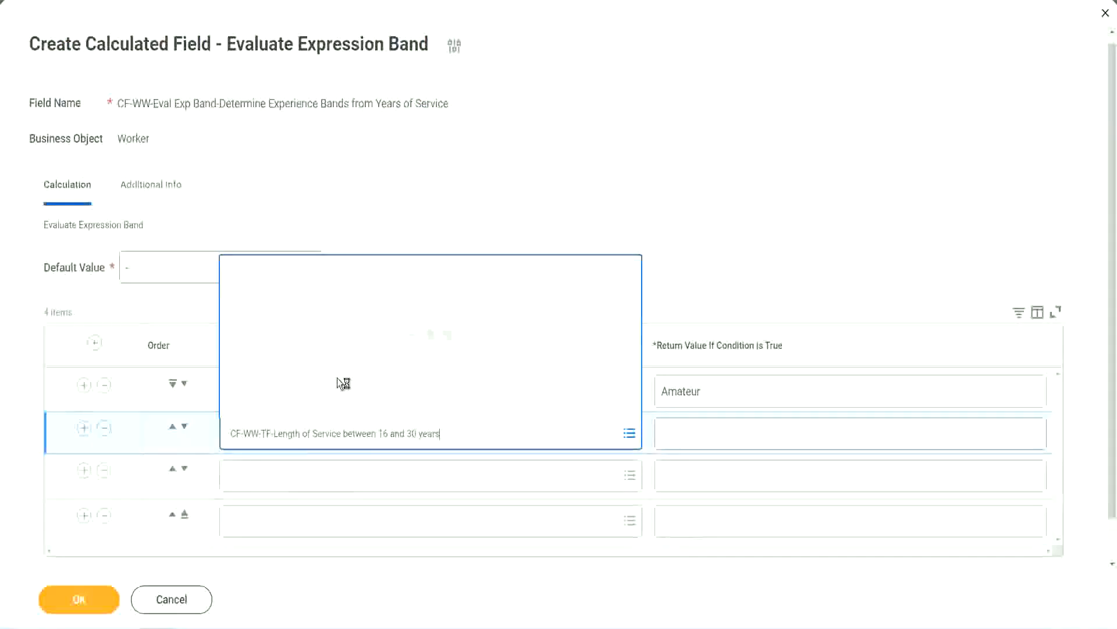
left_click(184, 426)
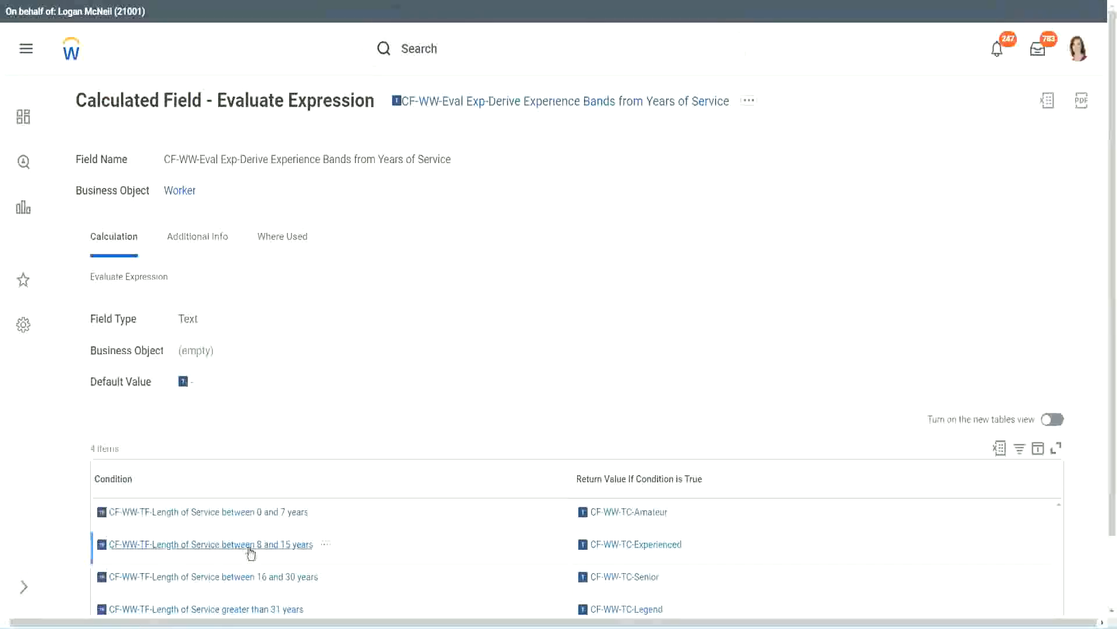
Step: Copy CF-WW-TF-Length of Service between 8 and 15 years from the existing field into the empty second row's condition
right_click(249, 548)
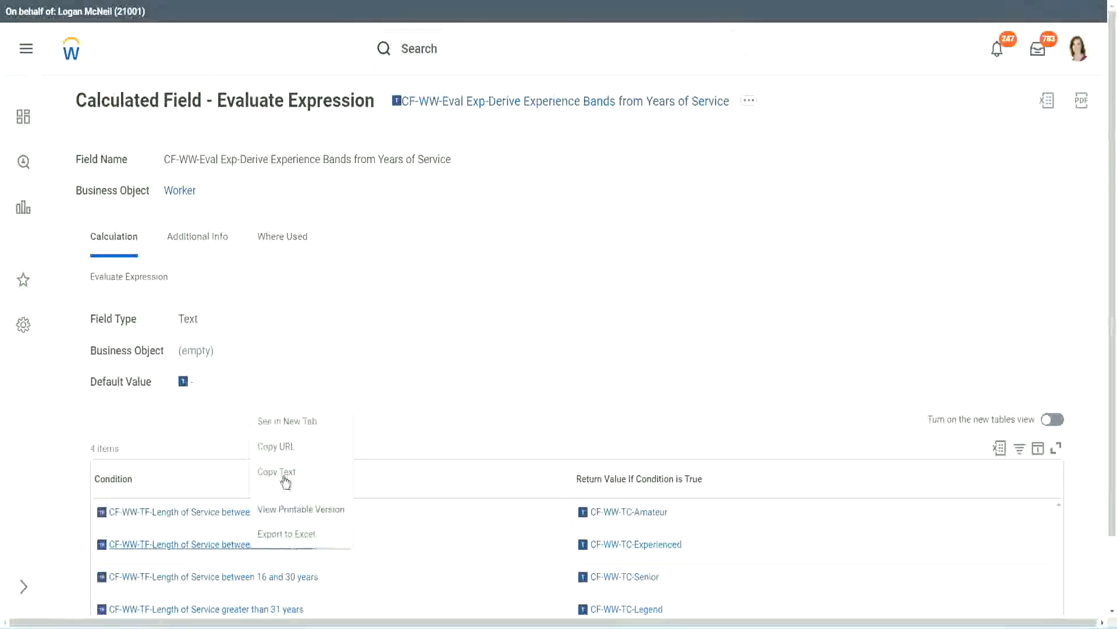
left_click(287, 423)
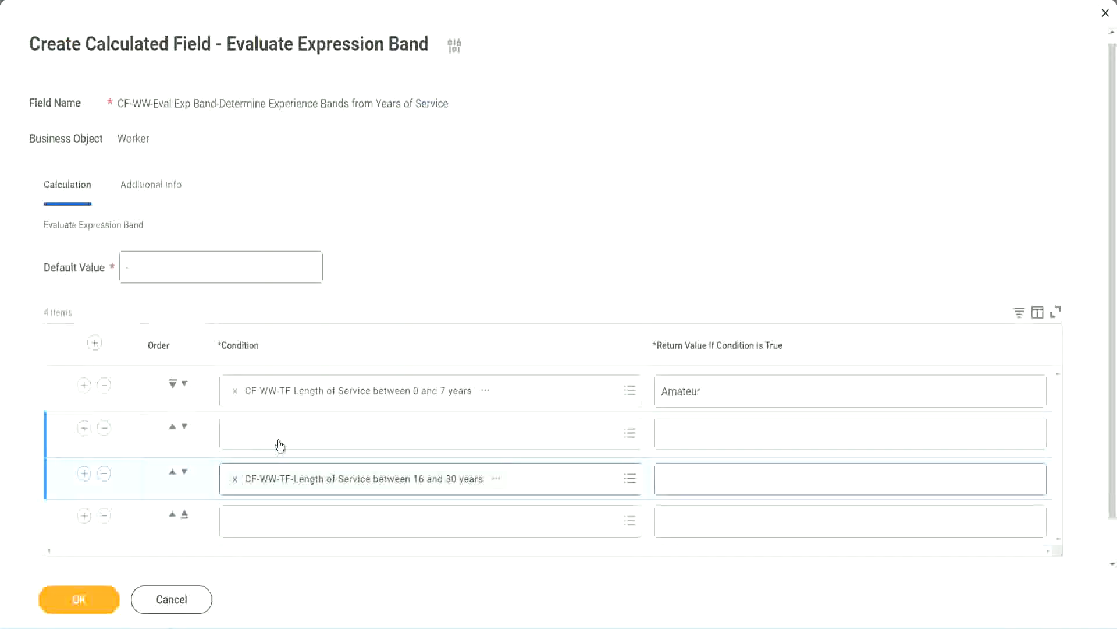
left_click(279, 446)
type("CF-WW-TF-Length of Service between 8 and 15 years")
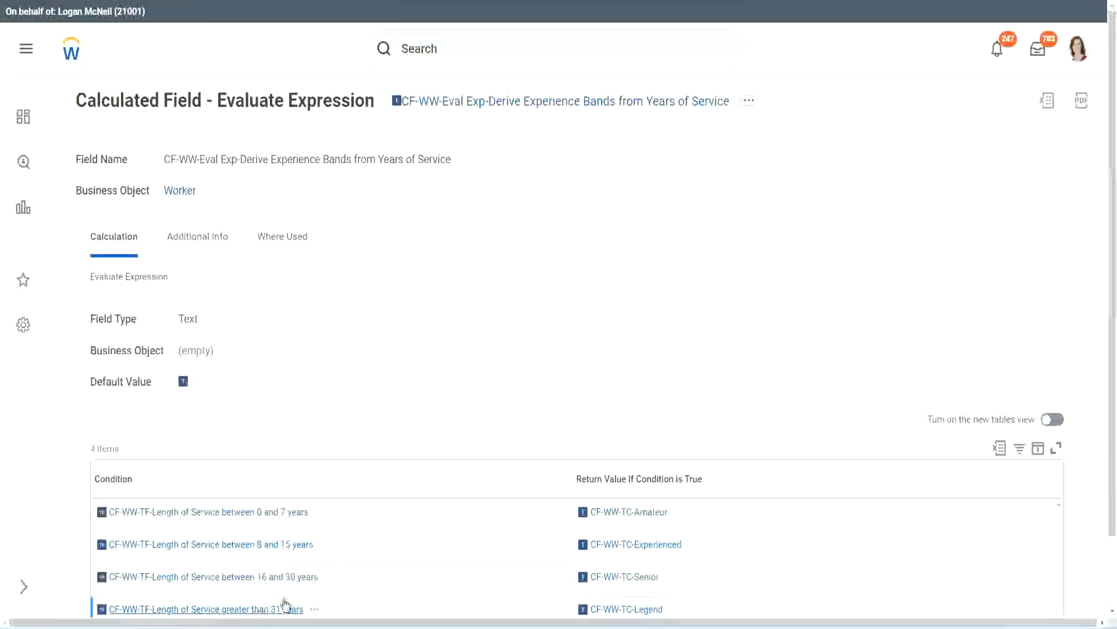
Step: Copy CF-WW-TF-Length of Service greater than 31 years from the existing field into the fourth row's condition
right_click(285, 602)
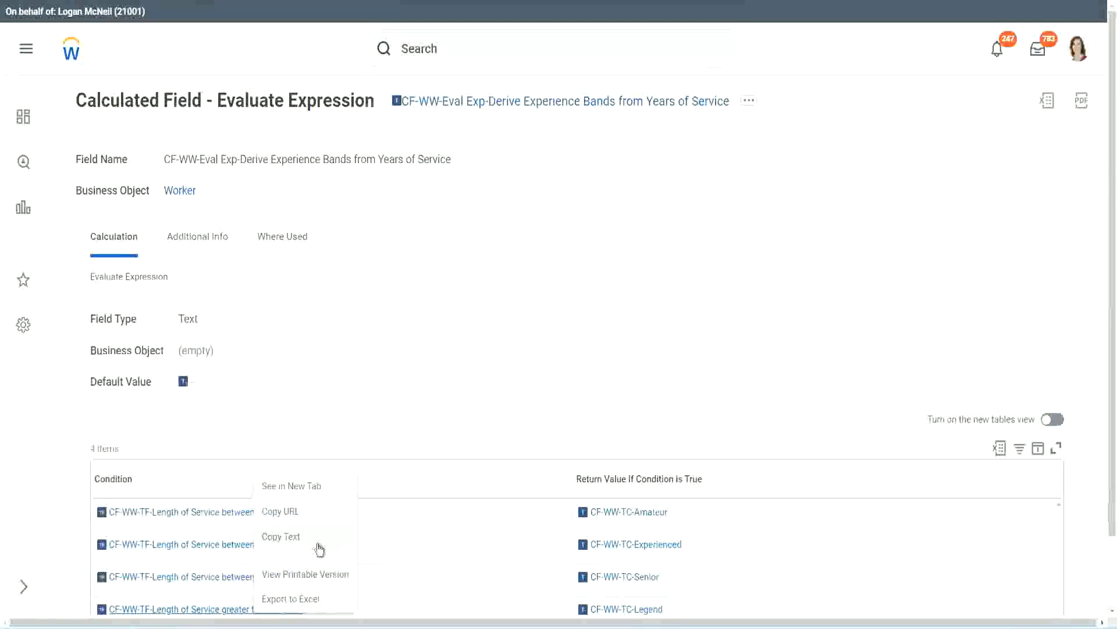
left_click(319, 536)
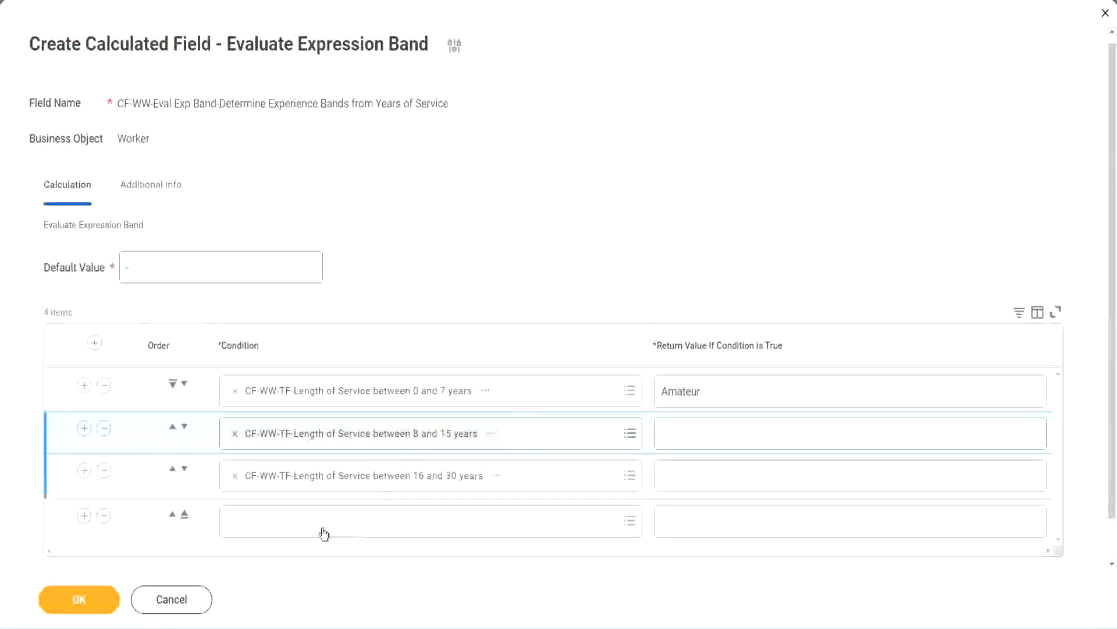
left_click(320, 524)
key("ctrl+v")
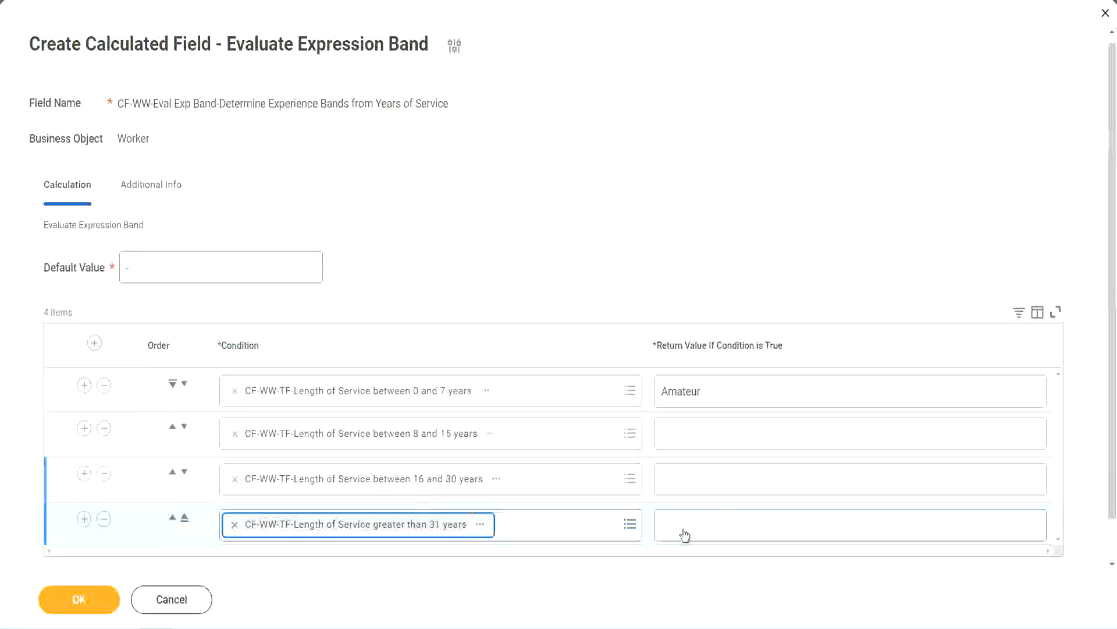
Step: Enter the return values Legend for over 31 years, Senior for 16 to 30 and Experienced for 8 to 15, and save the calculated field
left_click(733, 524)
type("Le")
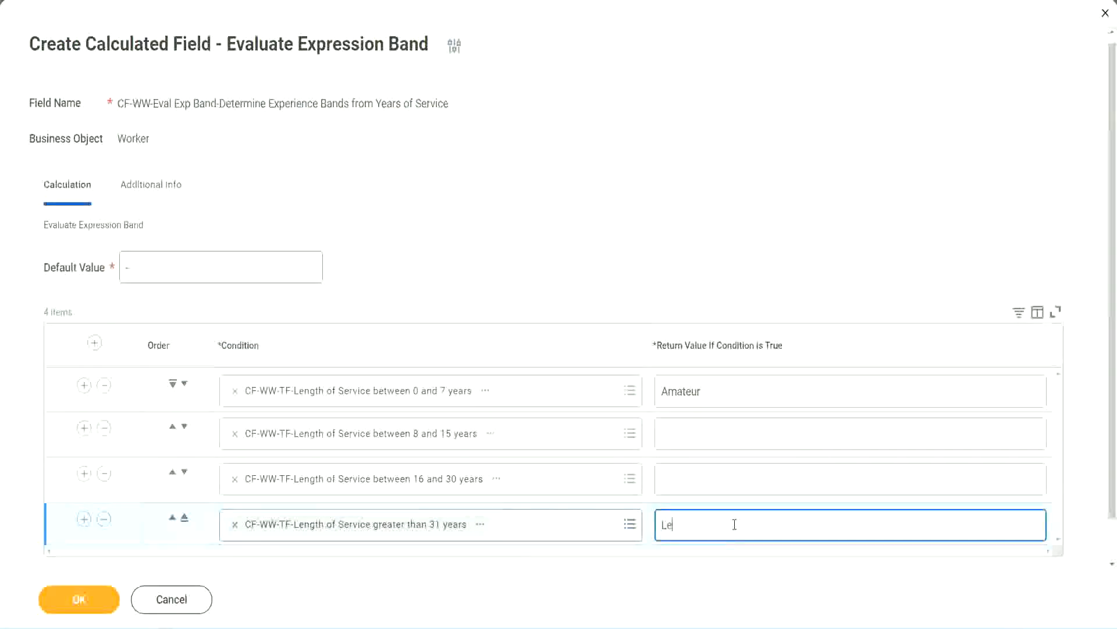
type("gend")
left_click(687, 477)
type("S")
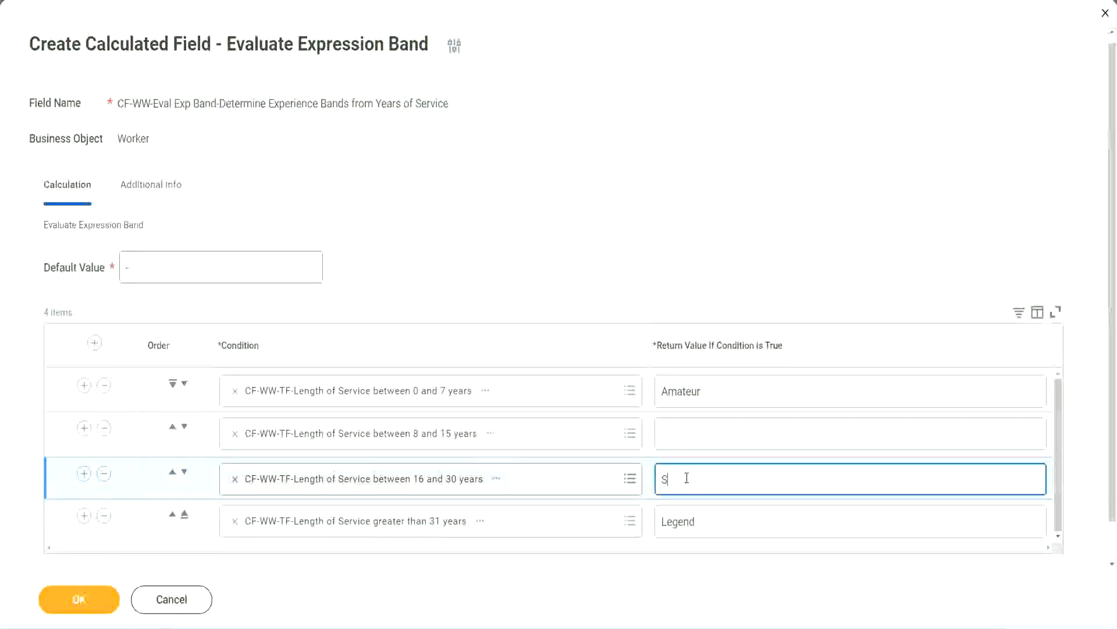
type("enior")
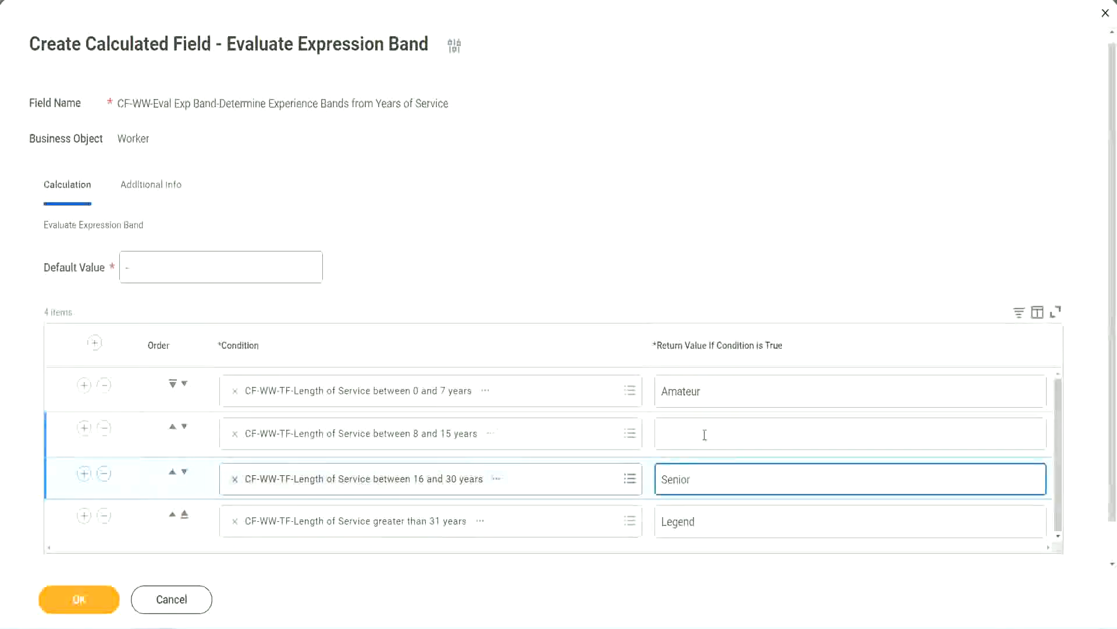
left_click(704, 435)
type("Ex")
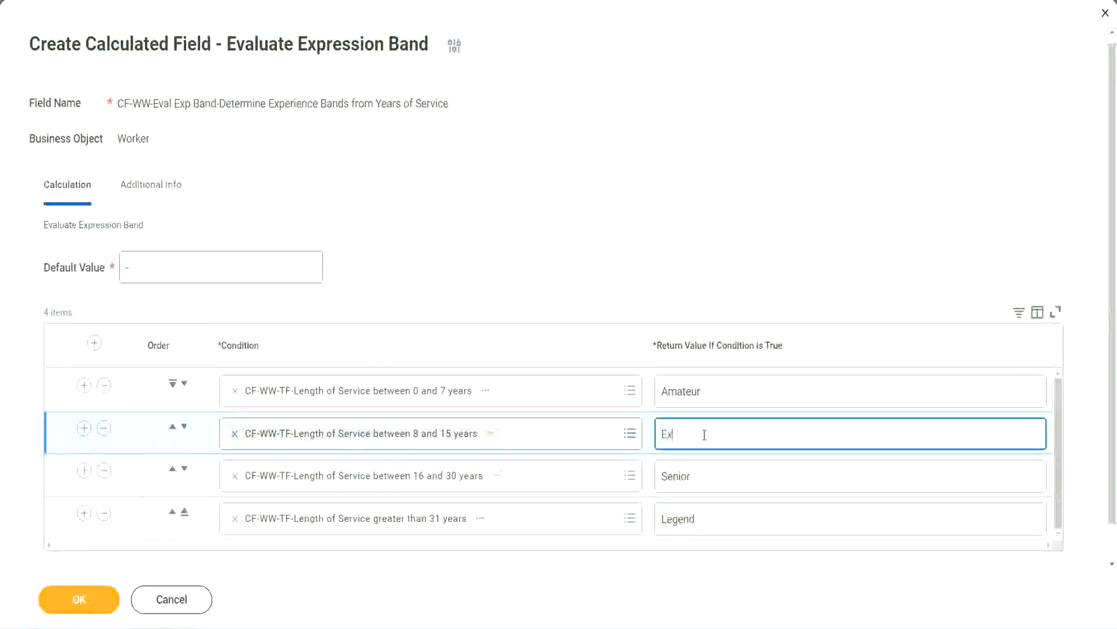
type("perienced")
left_click(98, 602)
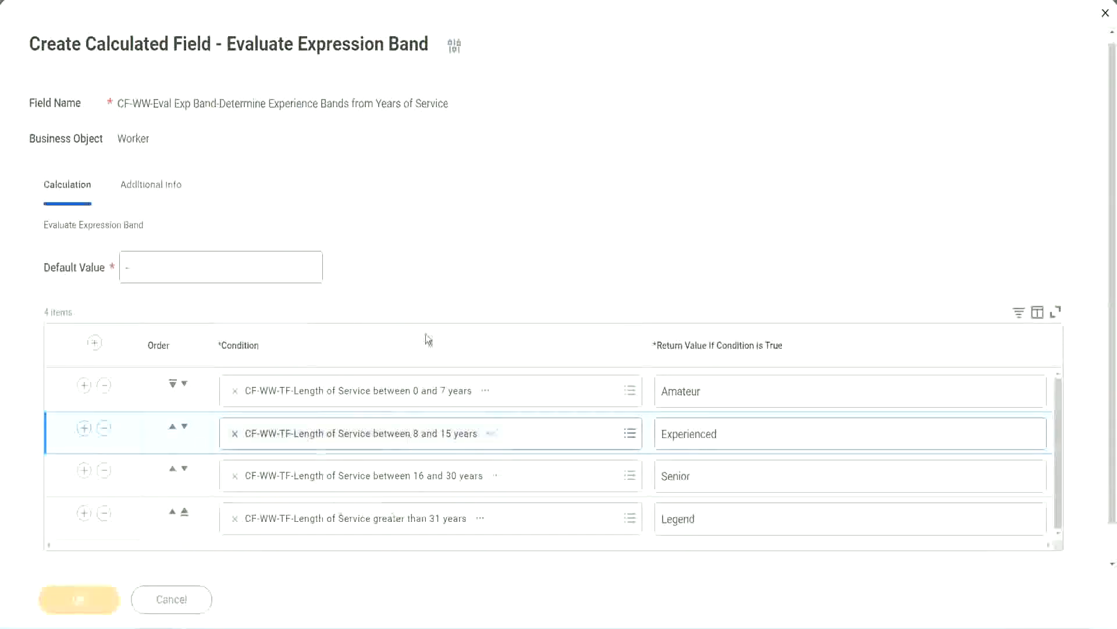
Step: Review the return value listed for each length-of-service condition in the saved experience bands field
scroll(382, 356, "down", 3)
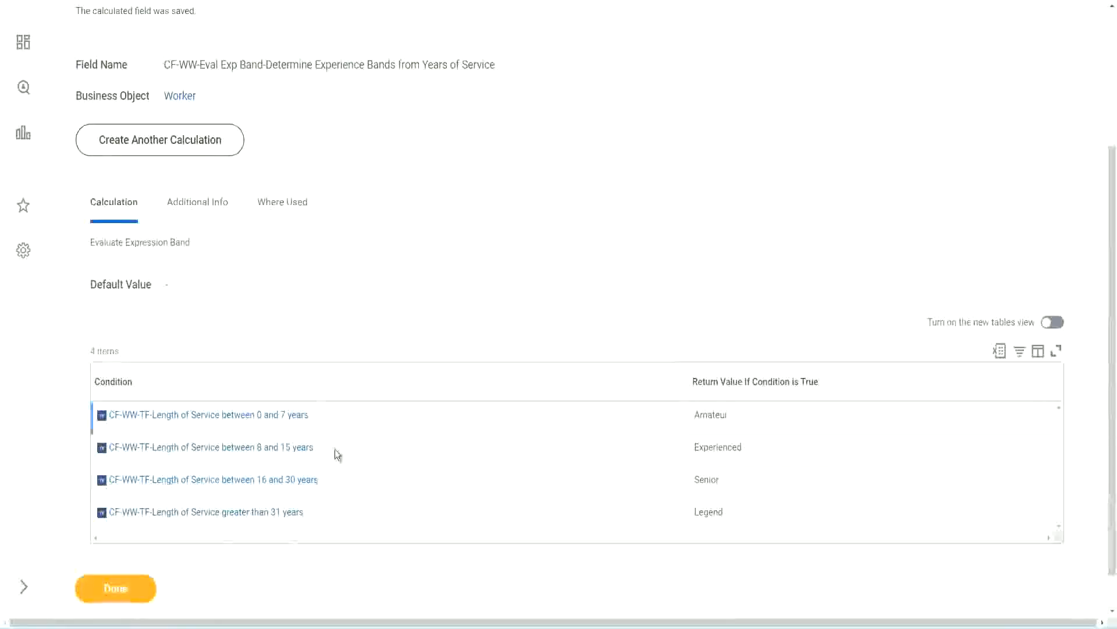
double_click(716, 413)
double_click(717, 446)
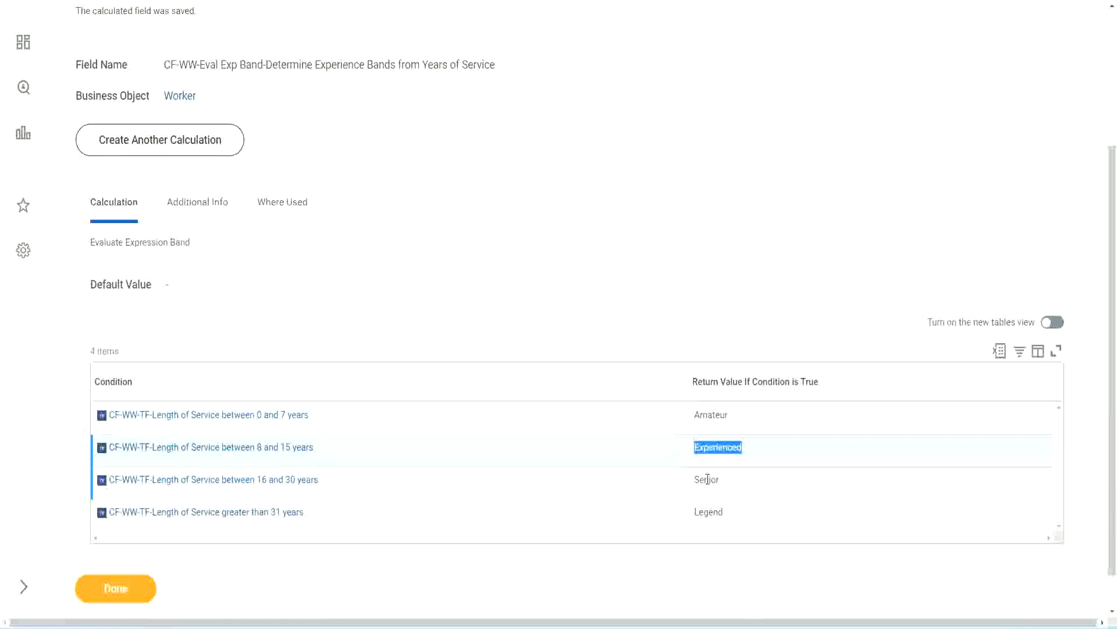
double_click(707, 479)
left_click(709, 511)
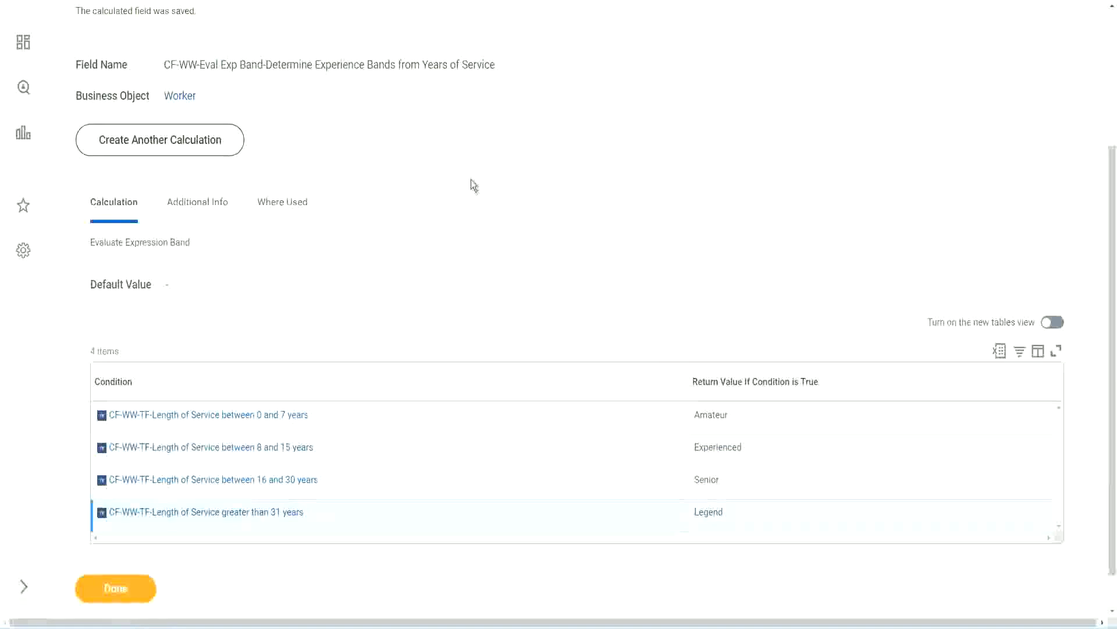
Step: Copy the name of the saved Evaluate Expression Band calculated field
scroll(475, 185, "up", 3)
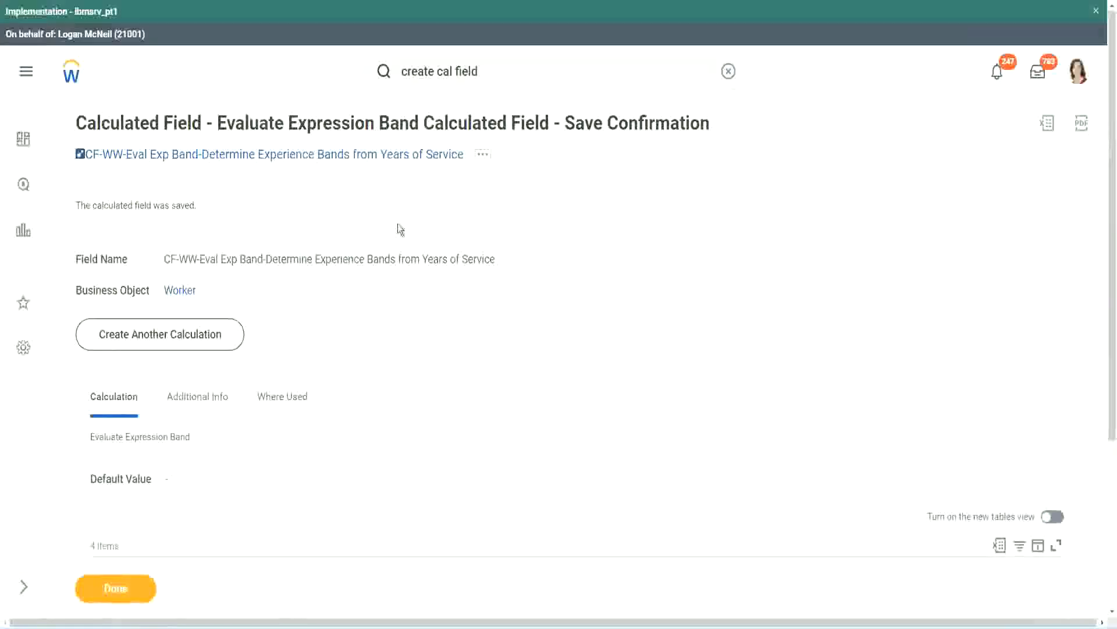
right_click(367, 184)
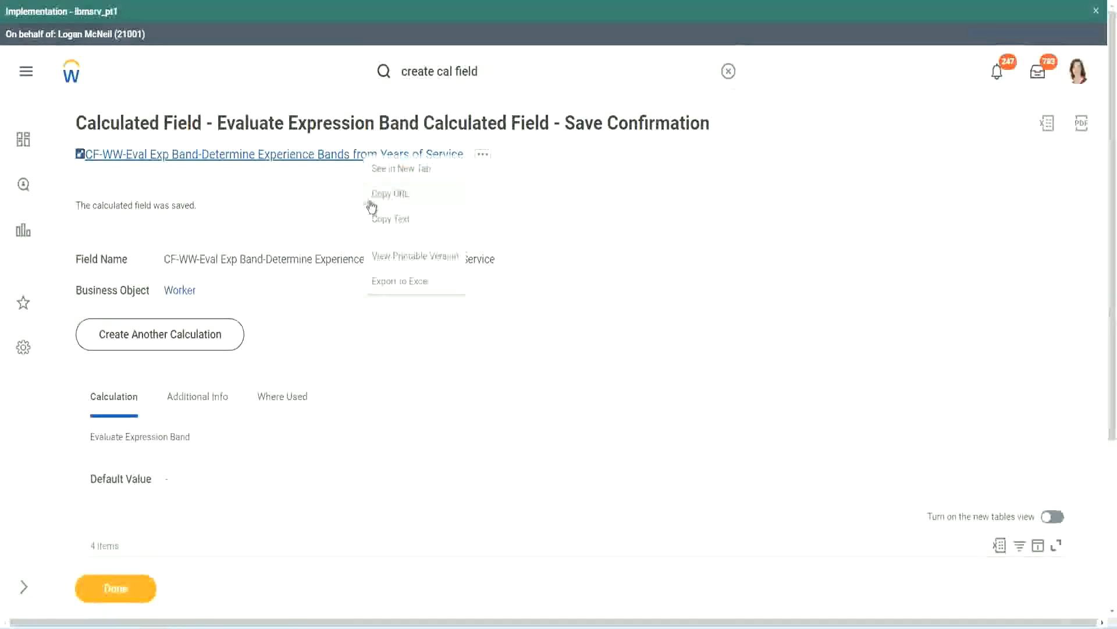
left_click(387, 223)
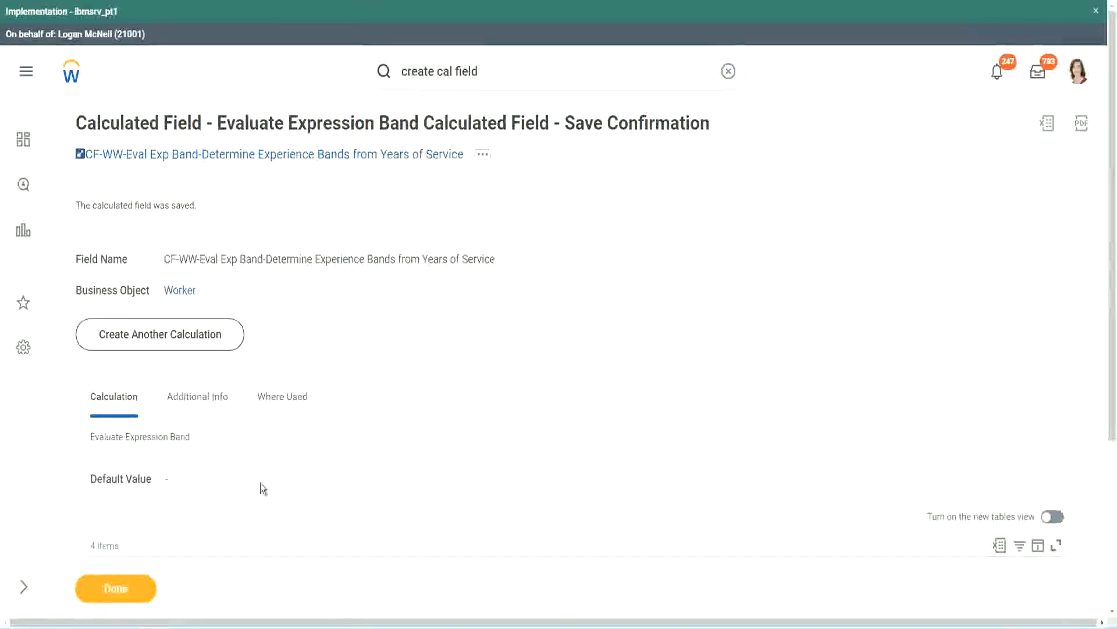
Step: Check the saved field's conditions and return values against the experience band definitions in the text notes
scroll(369, 450, "down", 3)
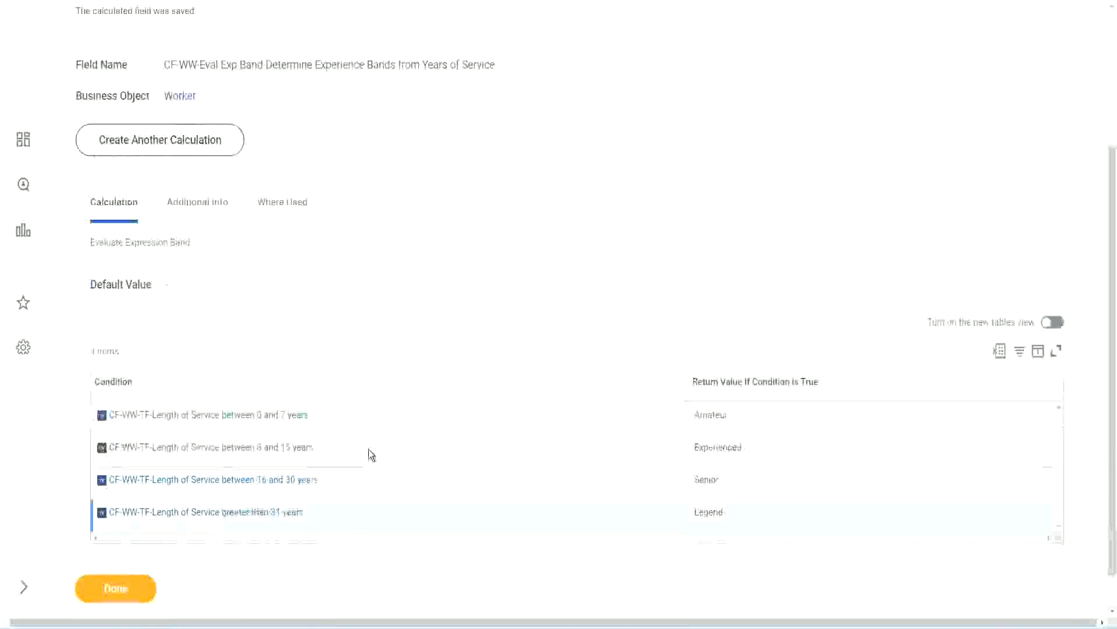
scroll(368, 449, "down", 1)
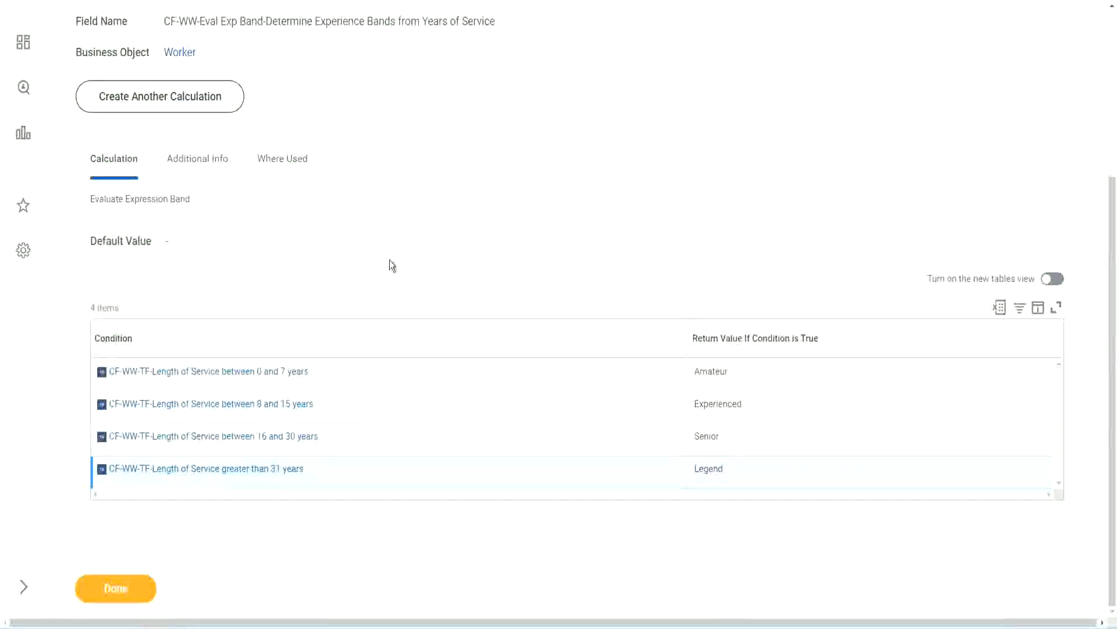
scroll(390, 264, "up", 2)
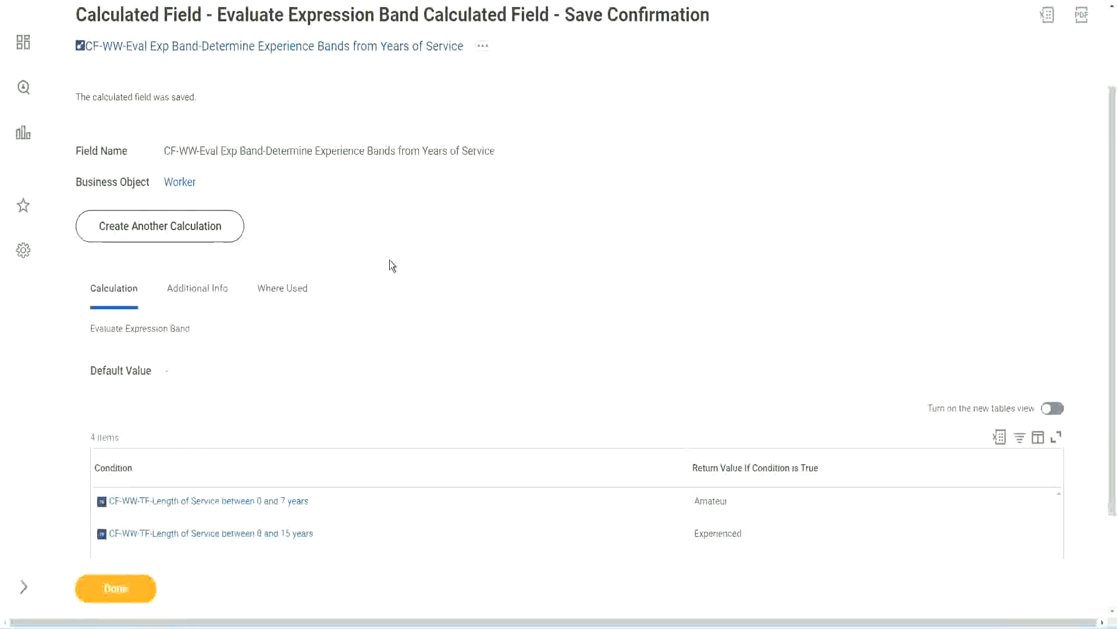
scroll(389, 260, "down", 2)
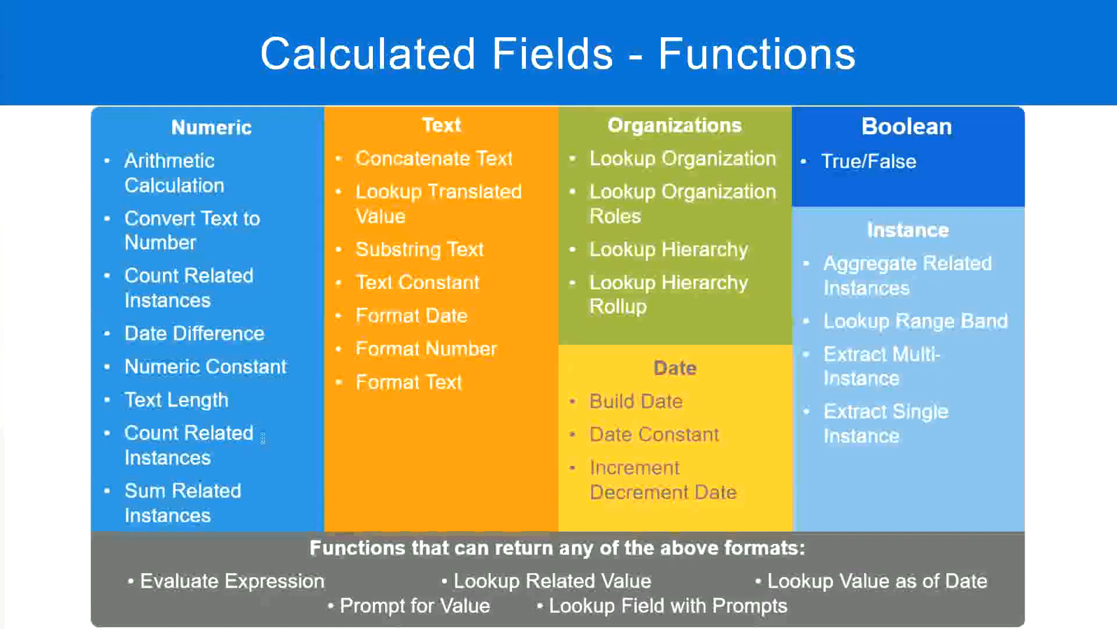
key("alt+Tab")
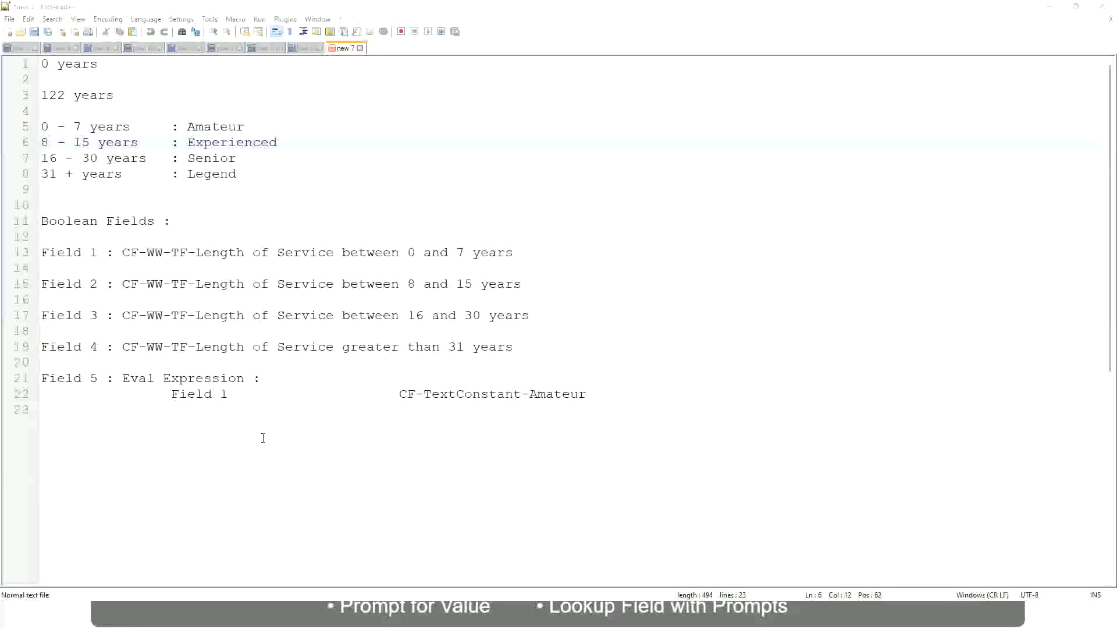
key("alt+Tab")
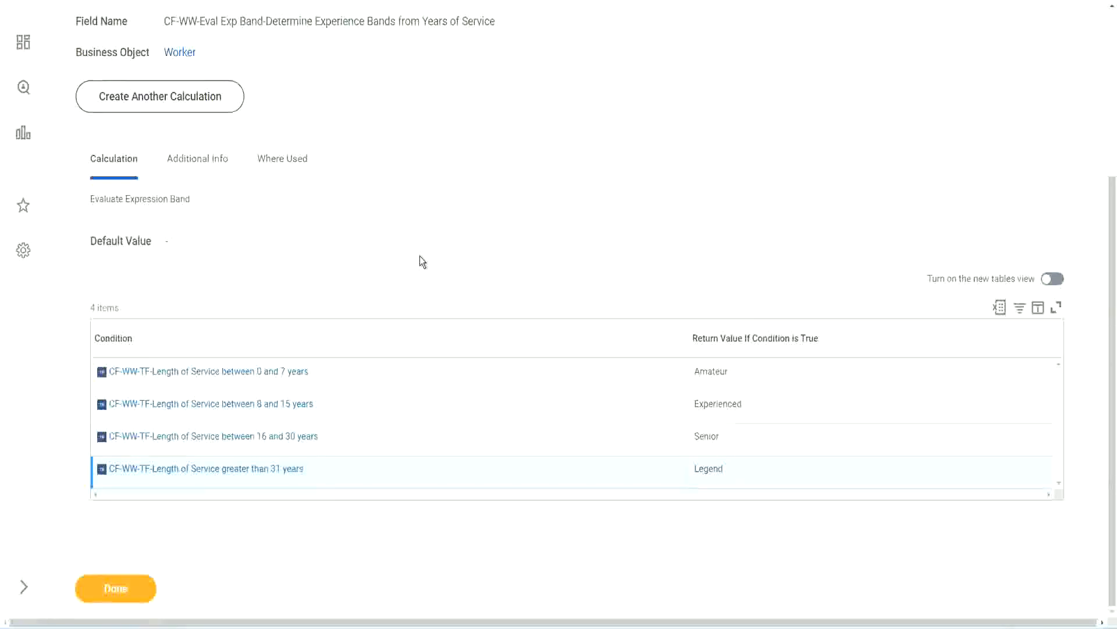
scroll(420, 256, "up", 1)
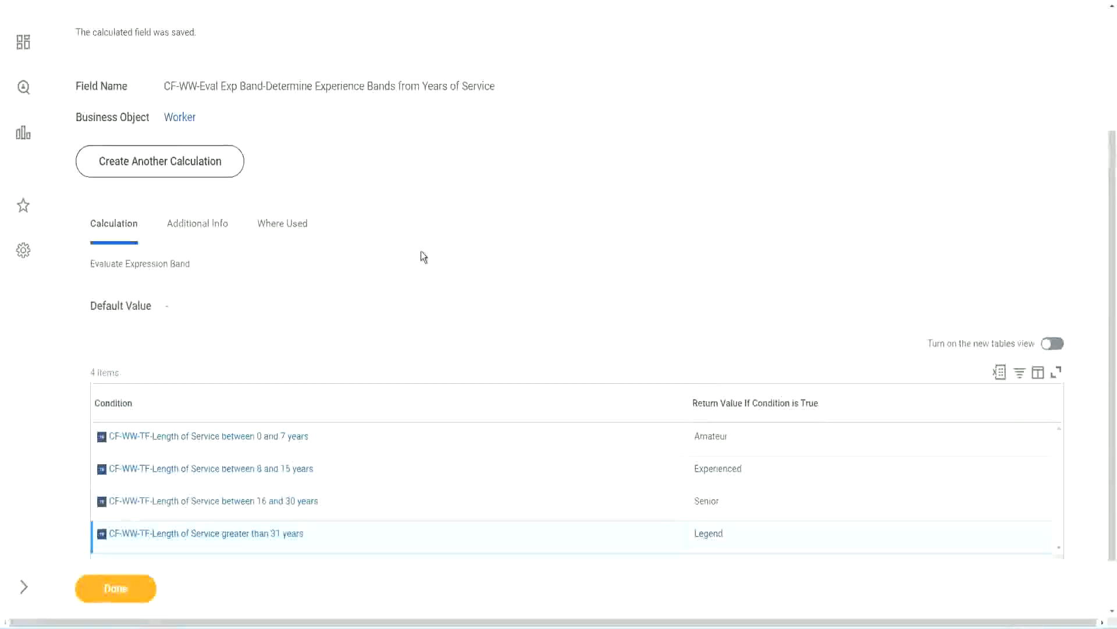
scroll(421, 250, "up", 3)
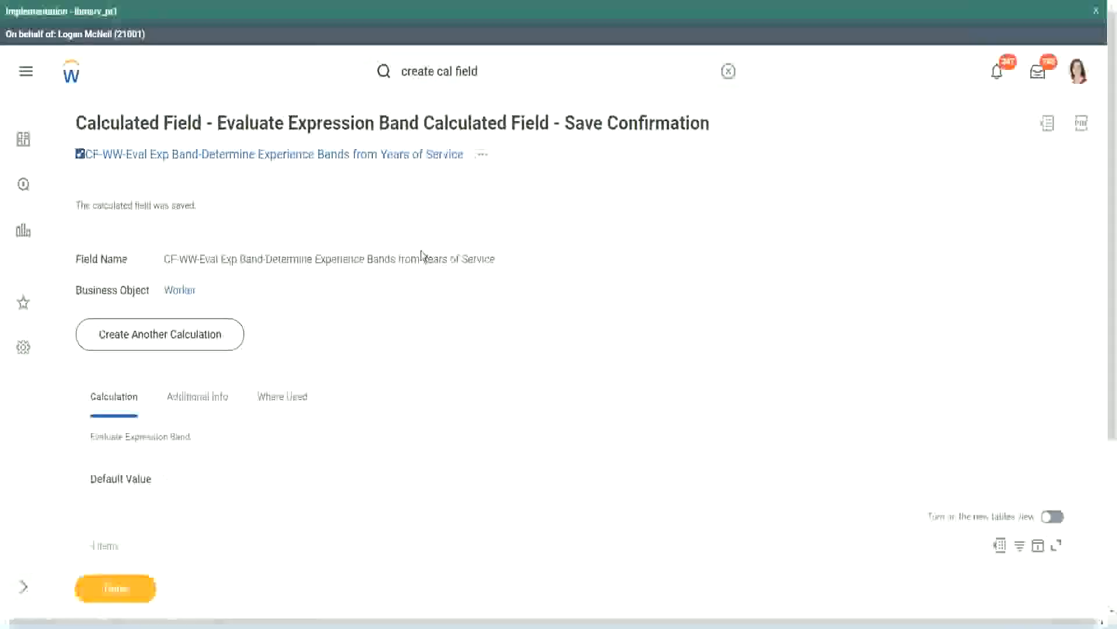
scroll(419, 256, "down", 4)
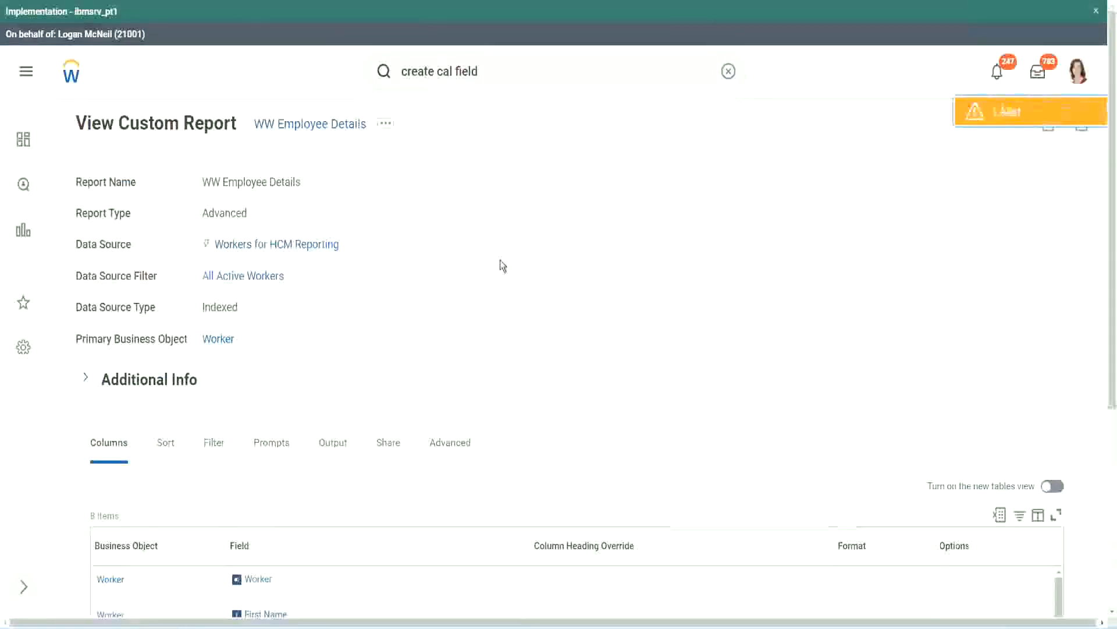
Step: Open the WW Employee Details custom report for editing
scroll(500, 259, "down", 1)
scroll(501, 260, "up", 1)
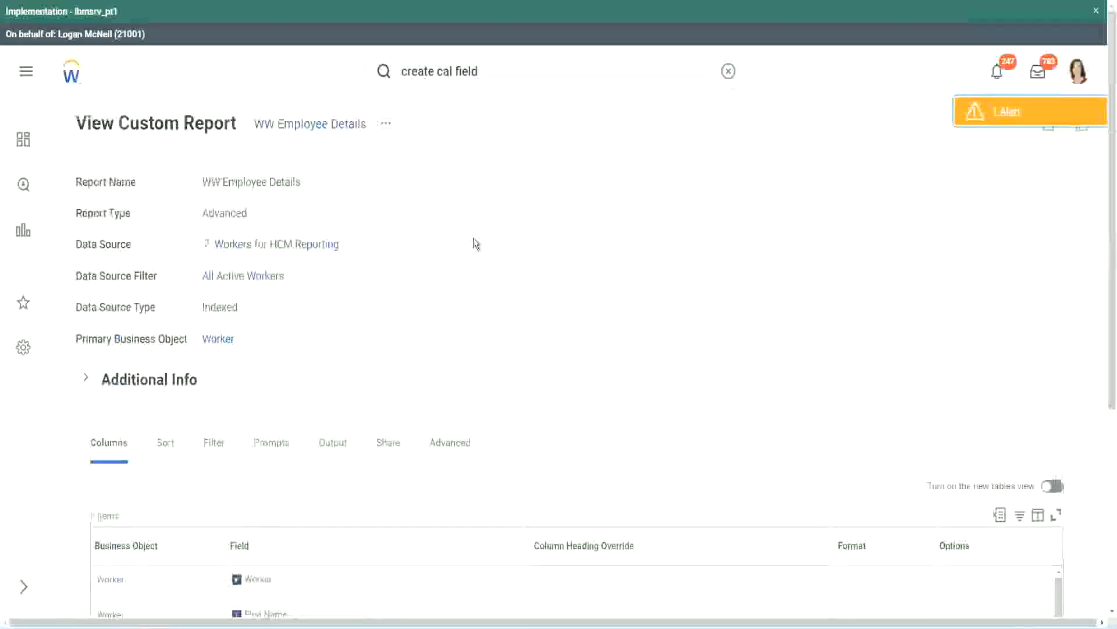
left_click(386, 124)
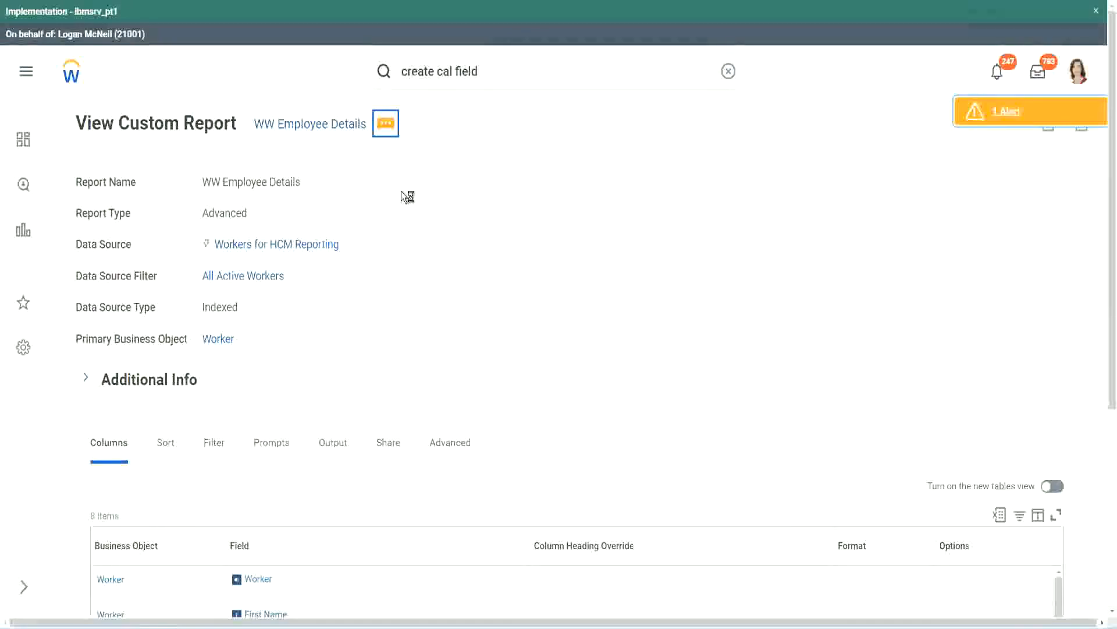
mouse_move(452, 195)
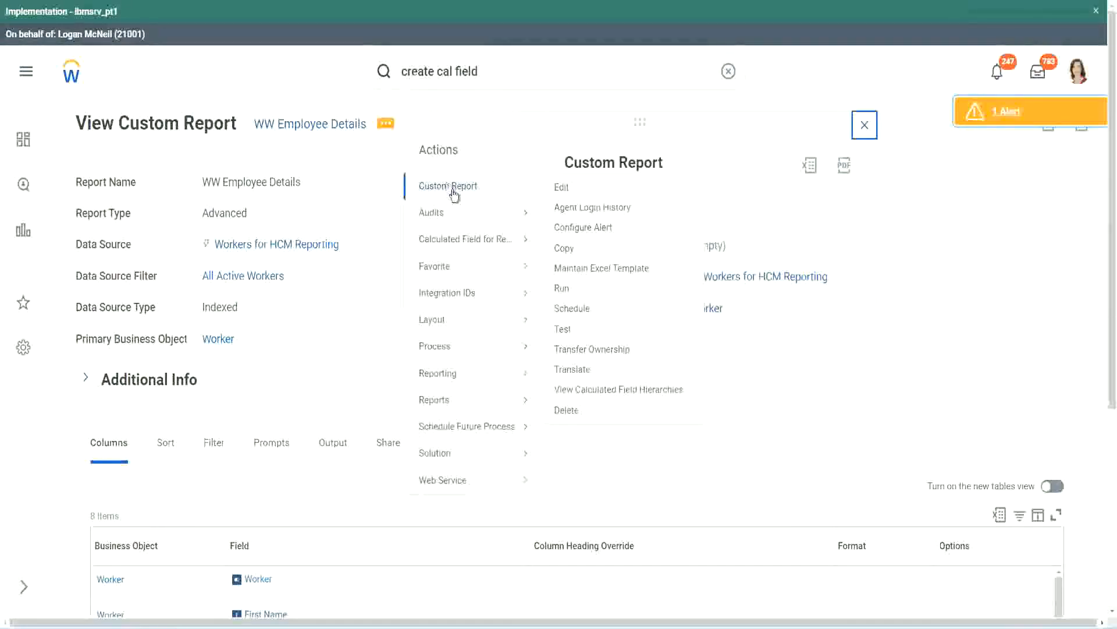
left_click(562, 188)
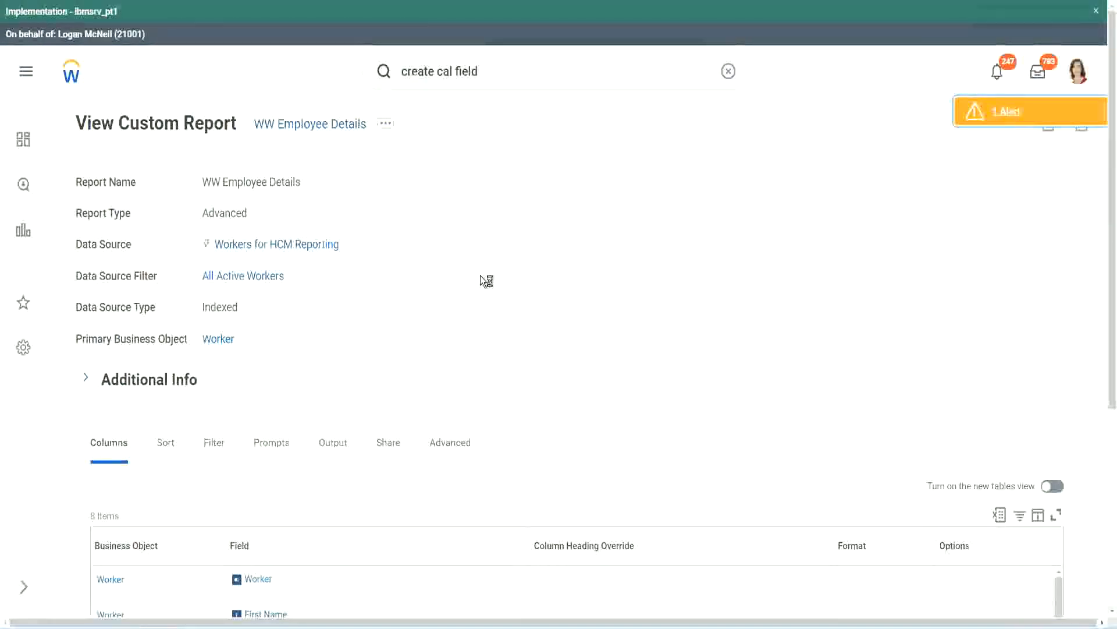
Step: Add a new Worker column row below the Experience Bands row in the report's column list
scroll(481, 275, "down", 1)
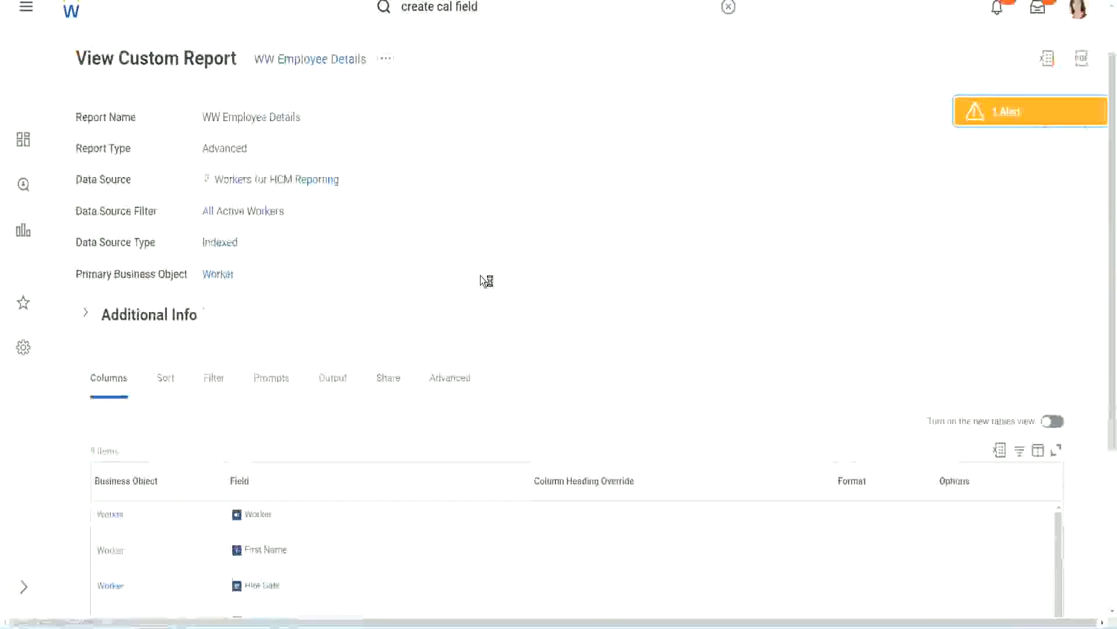
scroll(480, 275, "down", 4)
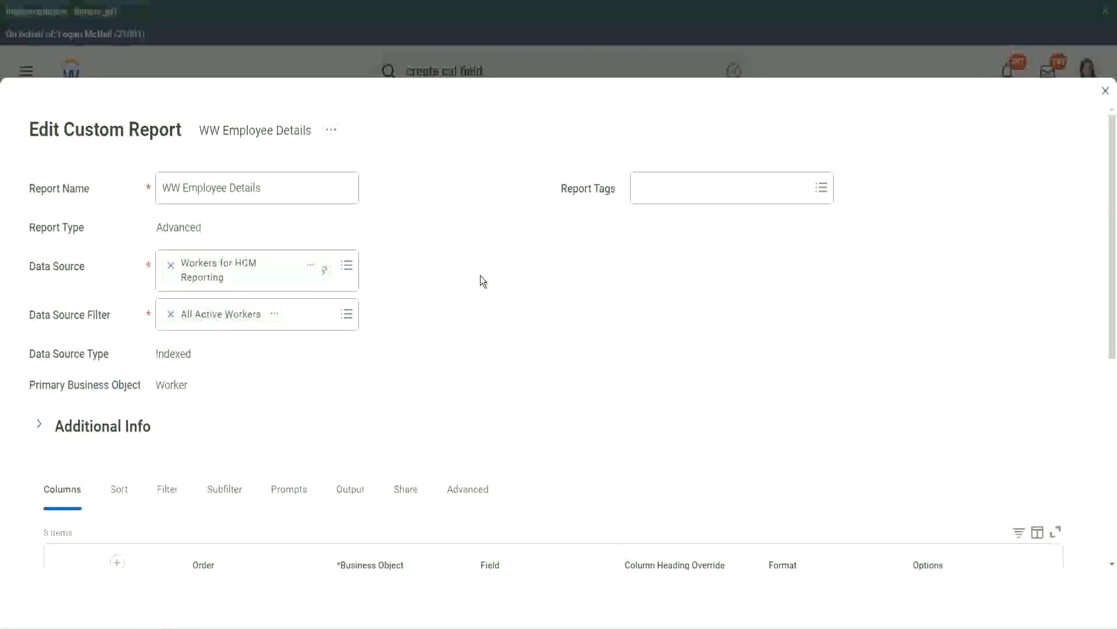
scroll(407, 487, "down", 8)
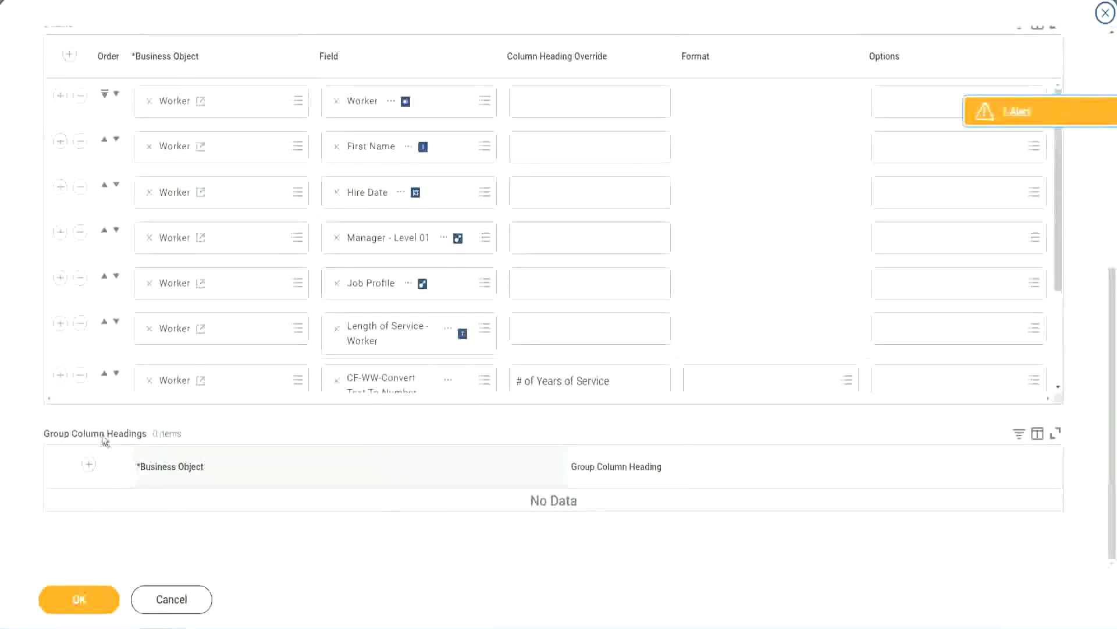
scroll(232, 285, "down", 3)
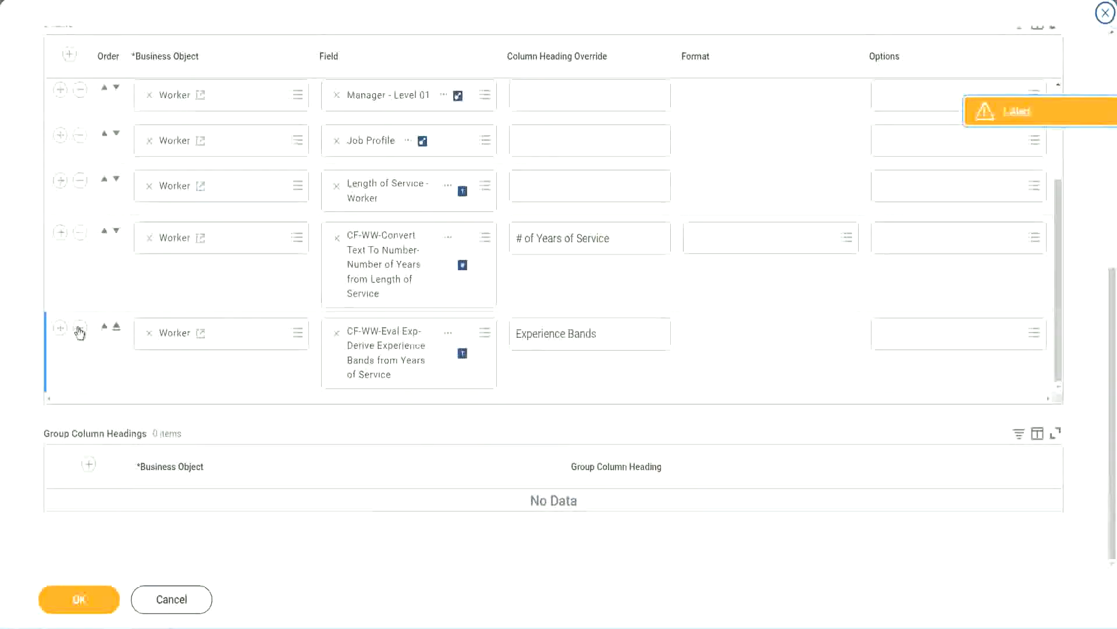
left_click(60, 324)
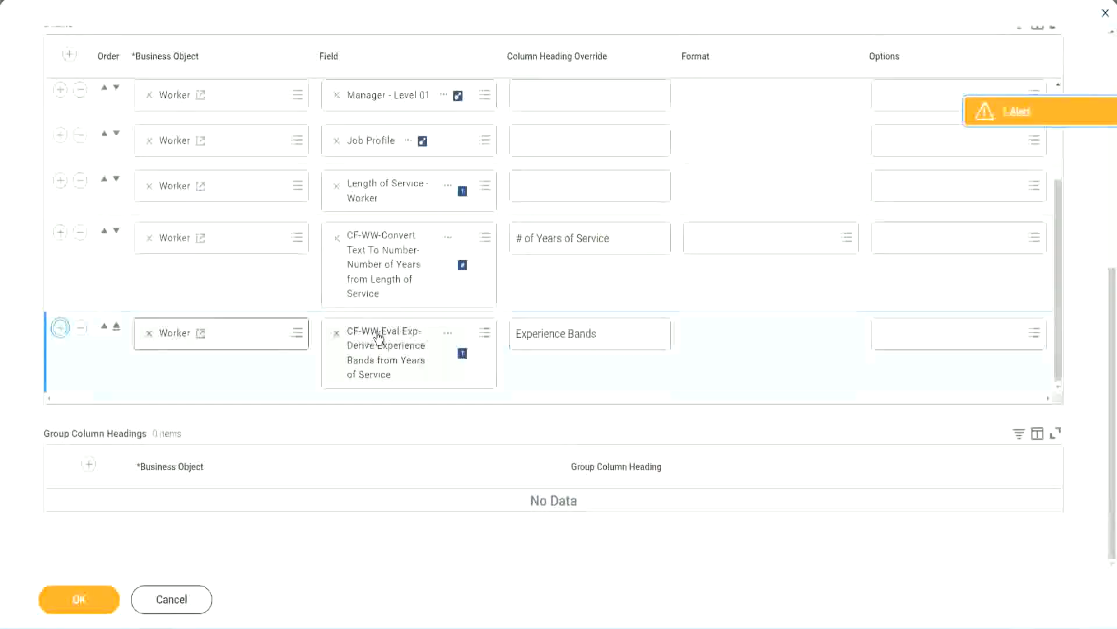
Step: Copy the CF-WW-Eval Exp-Derive Experience Bands from Years of Service name into the new row's field search
scroll(413, 307, "down", 1)
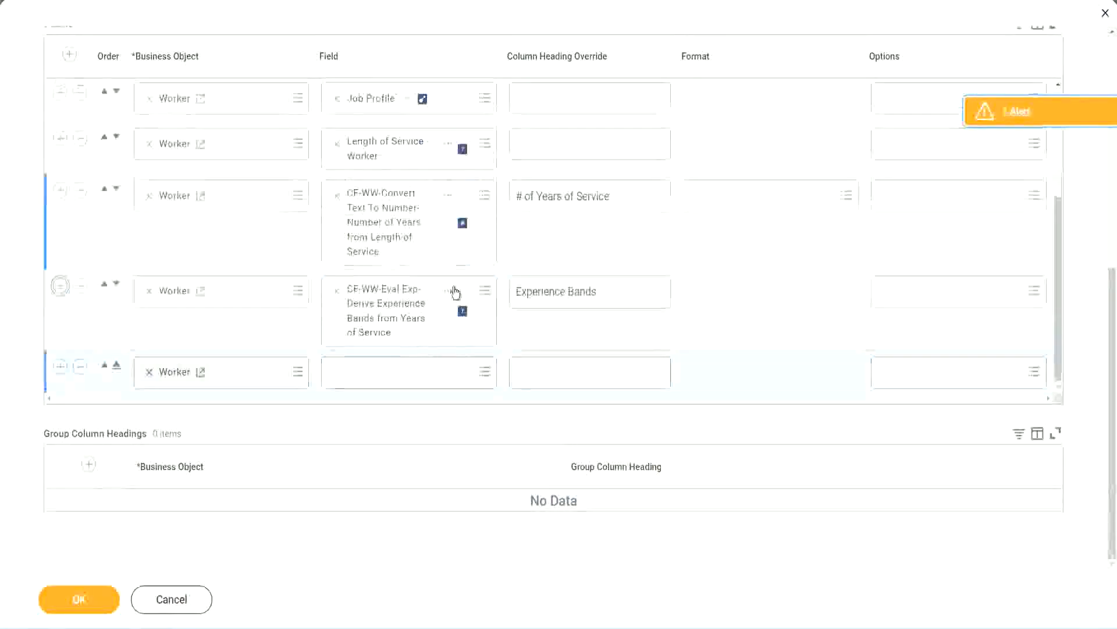
right_click(389, 315)
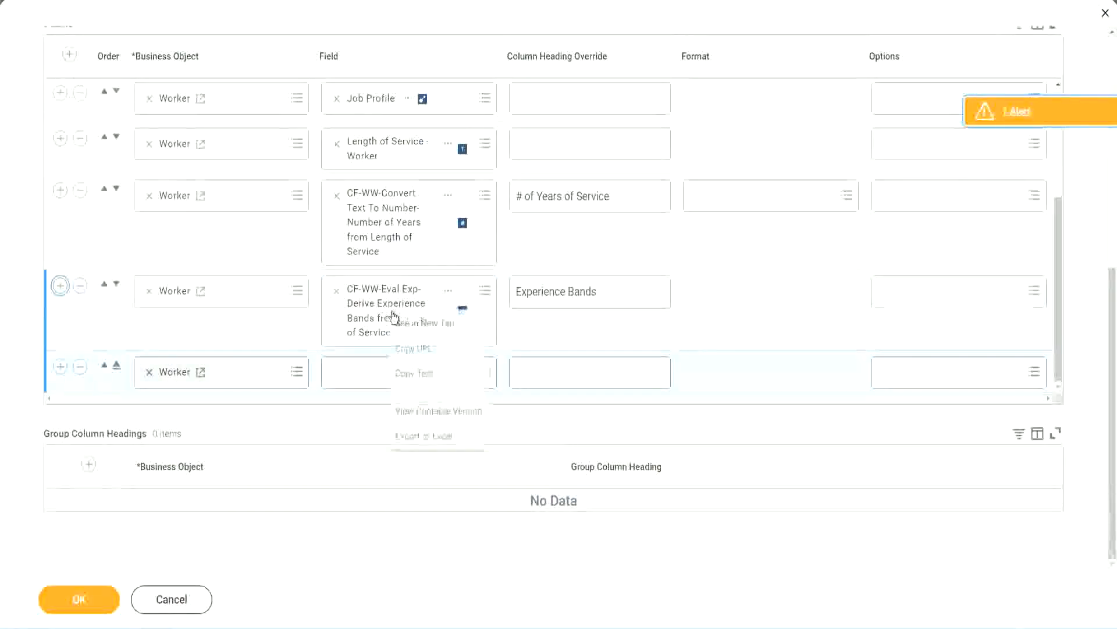
left_click(421, 374)
left_click(351, 378)
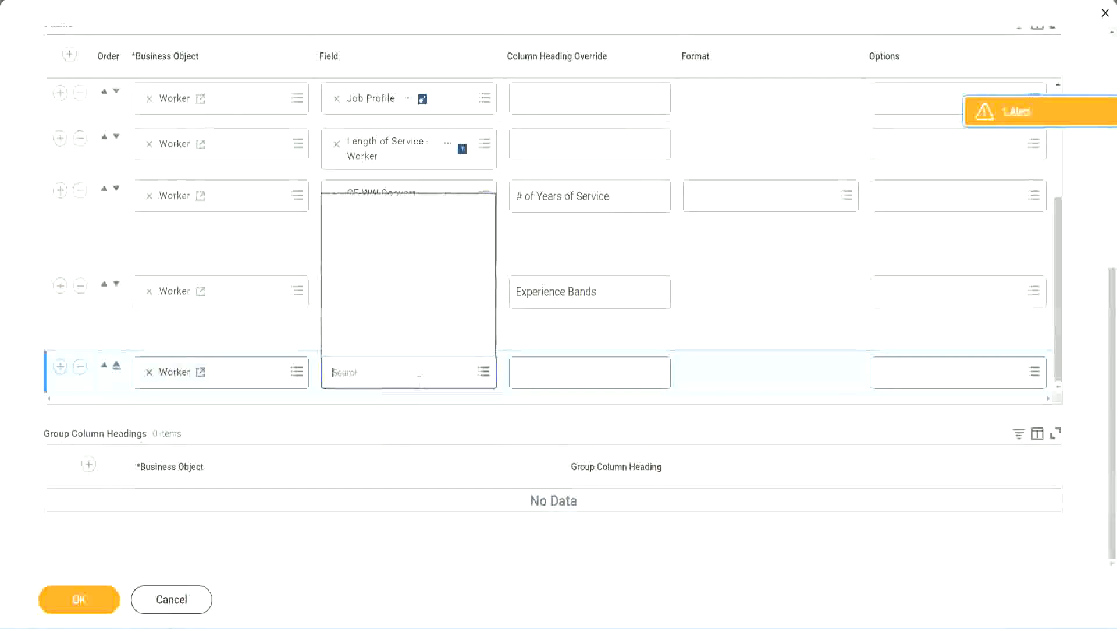
type("CF-WW-Eval Exp Derive Elimination")
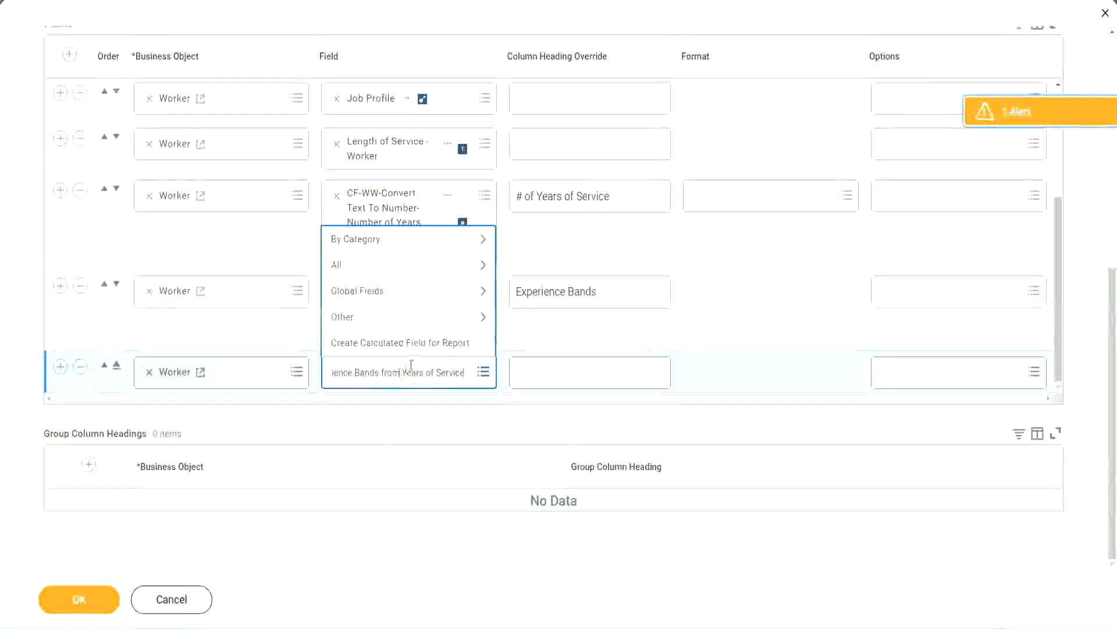
Step: Shorten the search text to CF-WW-Eval Exp Band and choose CF-WW-Eval Exp Band-Determine Experience Bands from Years of Service for the new row
key("ctrl+a")
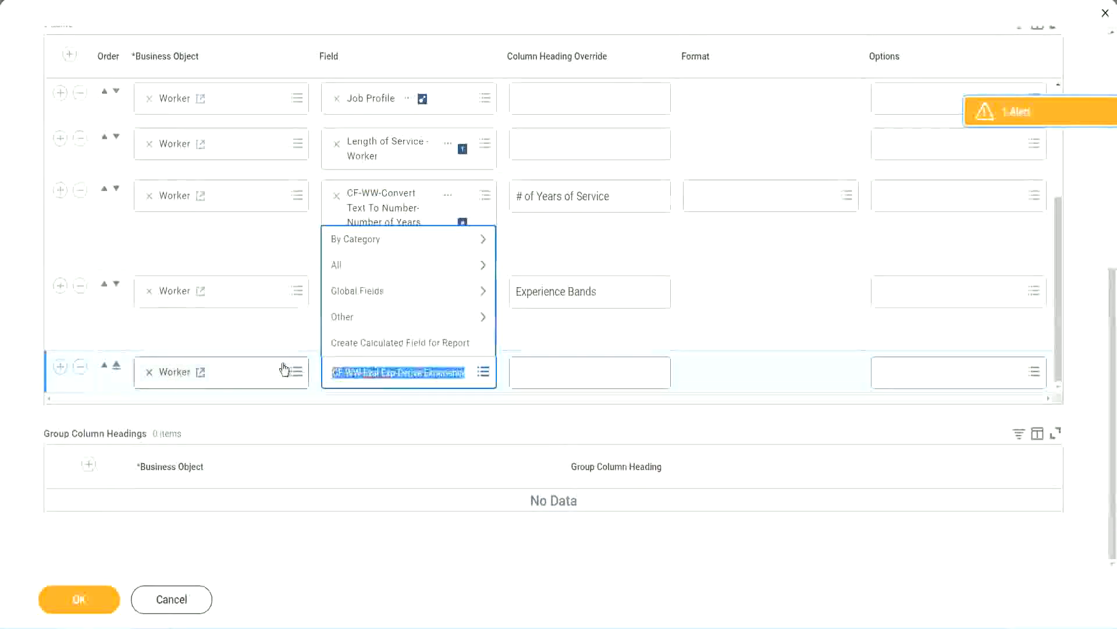
left_click(417, 381)
key("BackSpace")
type("Band")
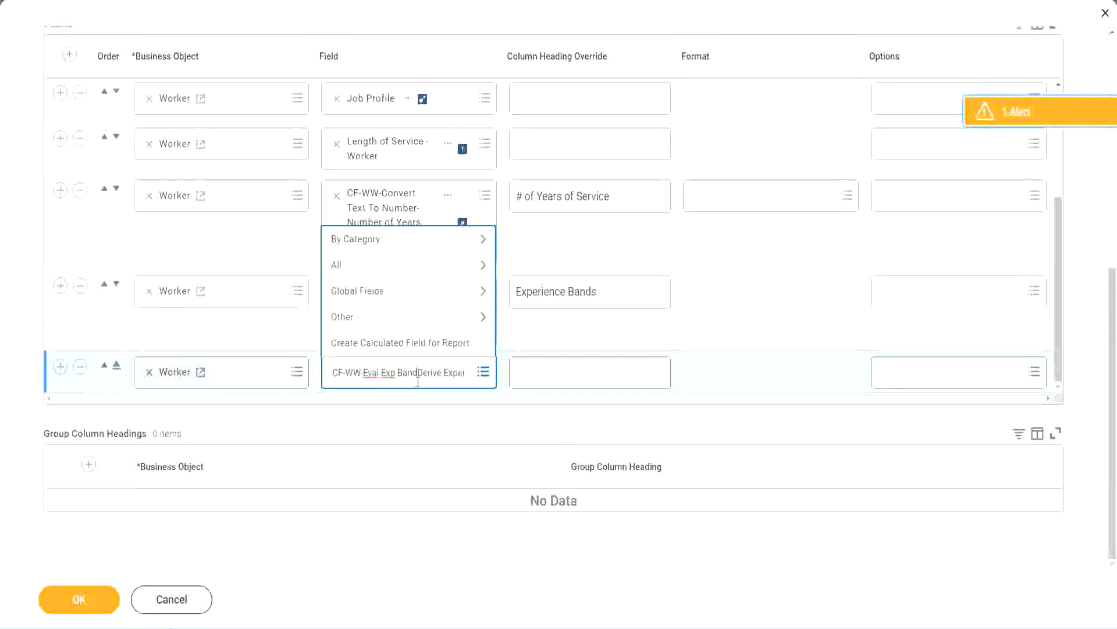
key("Delete")
key("Delete")
key("Delete")
key("Delete")
key("Delete")
key("Delete")
key("Delete")
key("Delete")
key("Delete")
key("Delete")
key("Delete")
key("Delete")
key("Delete")
key("Delete")
key("Delete")
key("Delete")
key("Delete")
key("Return")
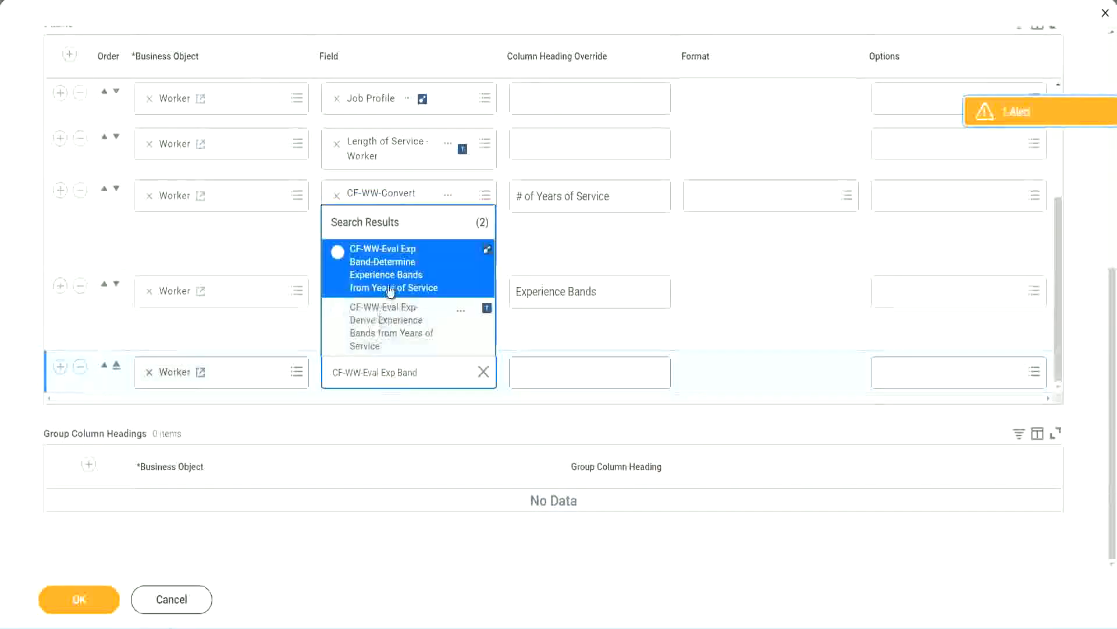
left_click(408, 275)
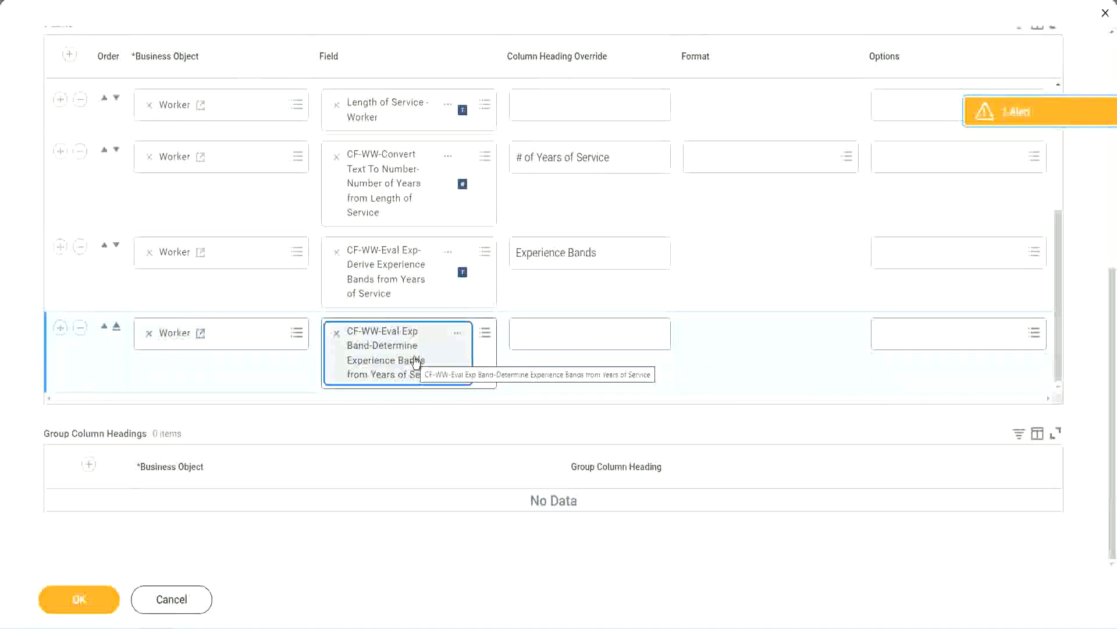
Step: Set the new row's column heading override to Experience Bands (Eval Exp Bands) and save the report
left_click(614, 252)
key("ctrl+c")
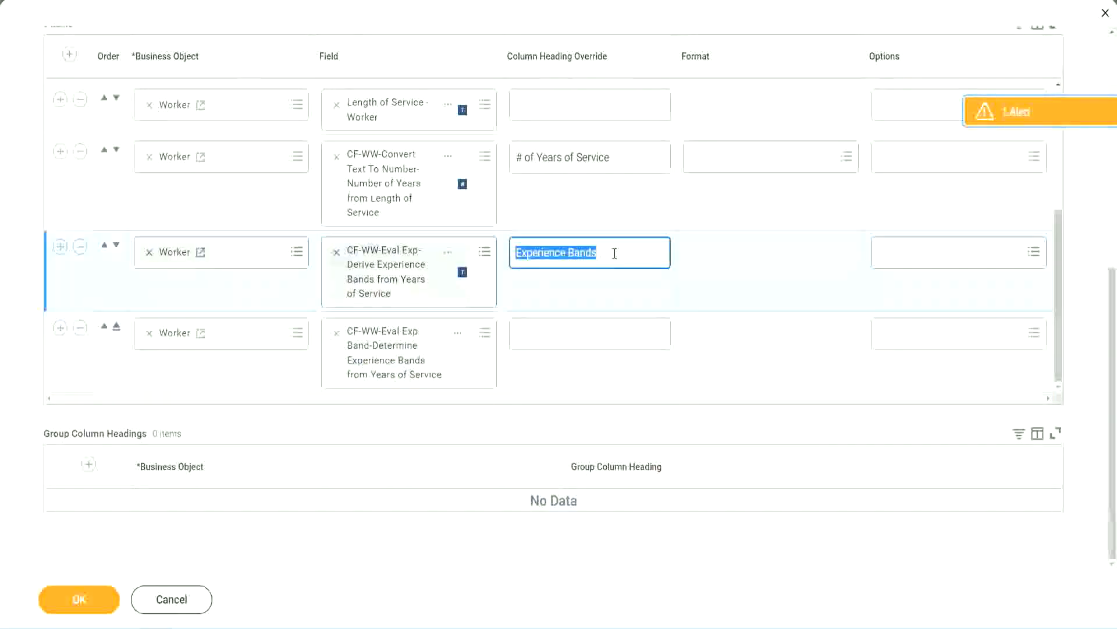
left_click(543, 332)
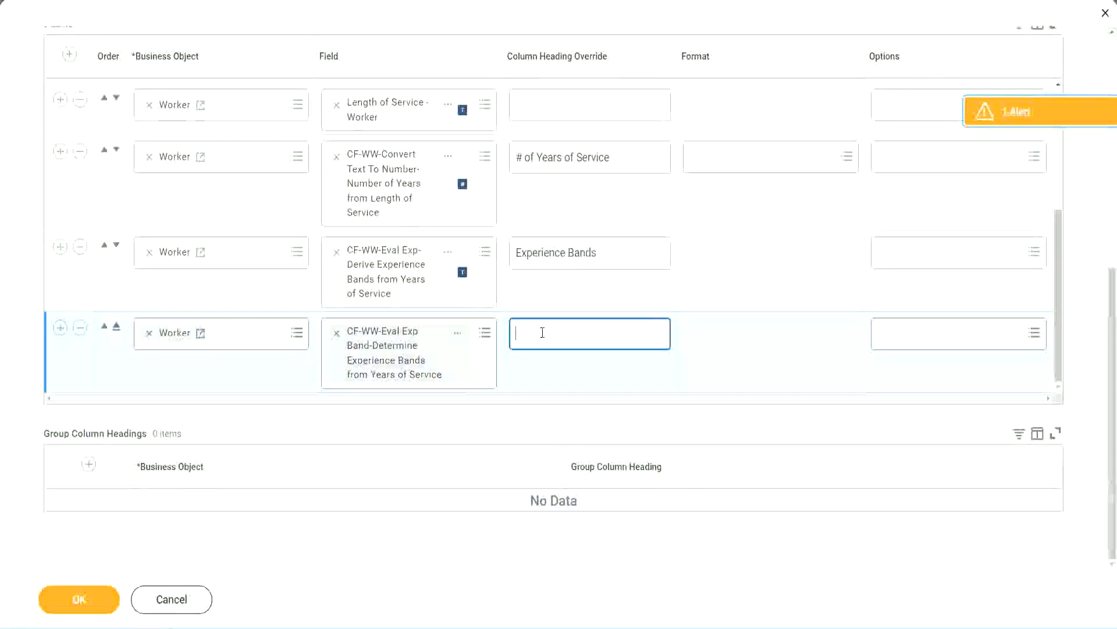
key("ctrl+v")
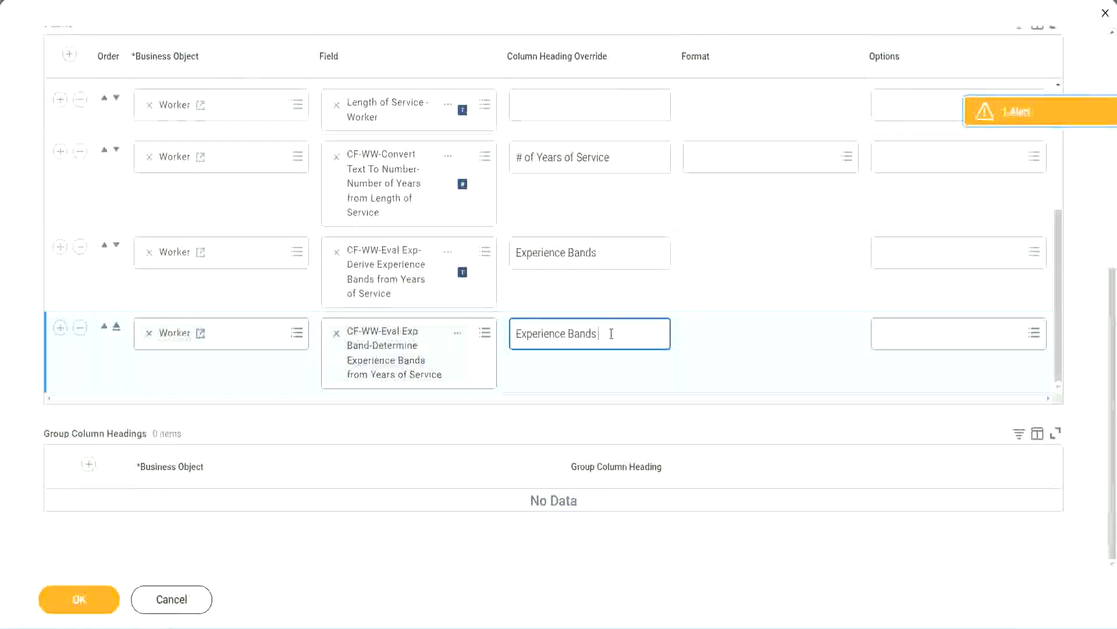
type("(Eval E")
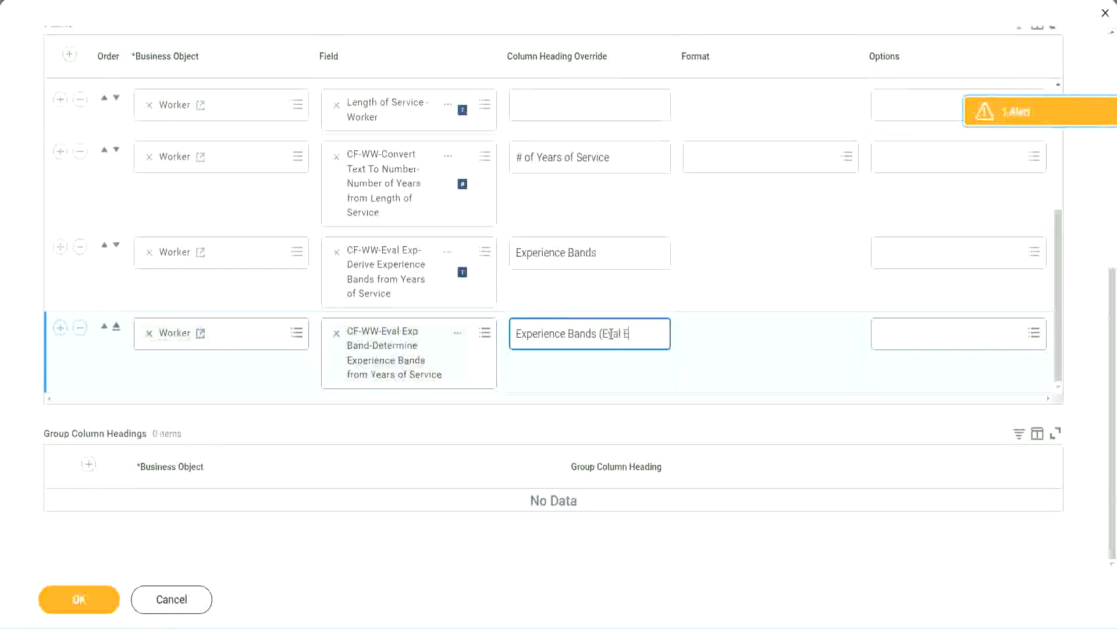
type("xp Bands)")
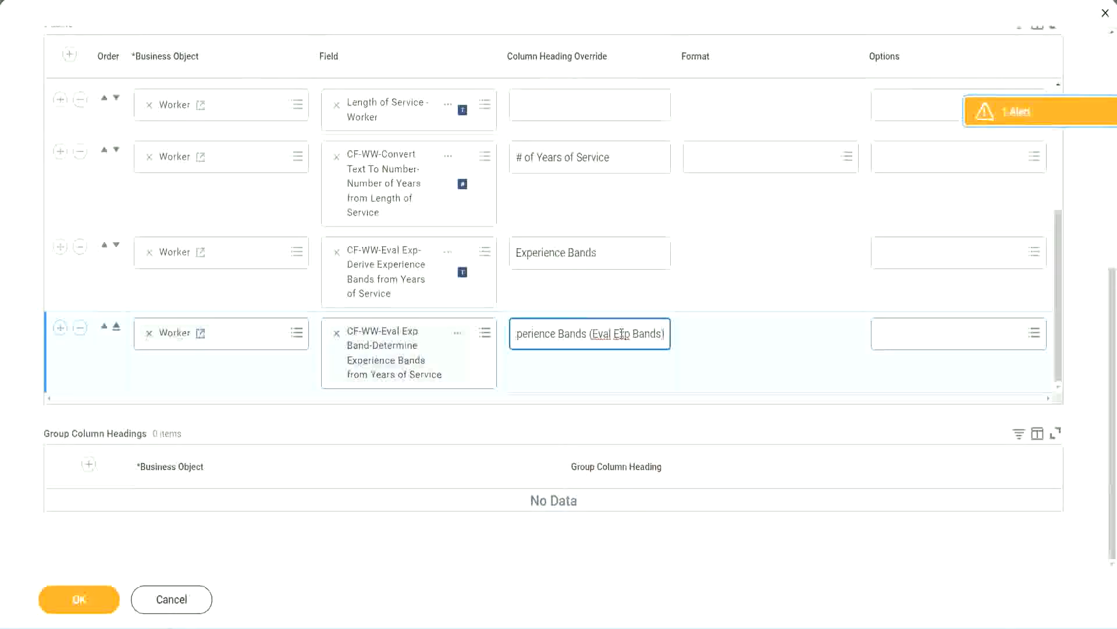
double_click(622, 334)
left_click(644, 333)
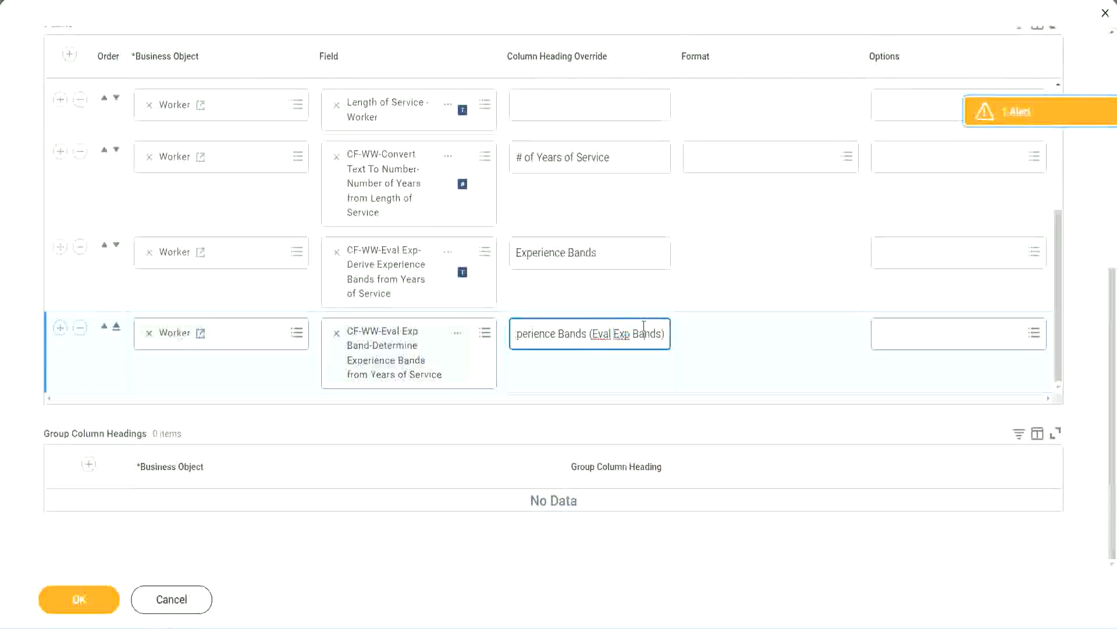
left_click(85, 603)
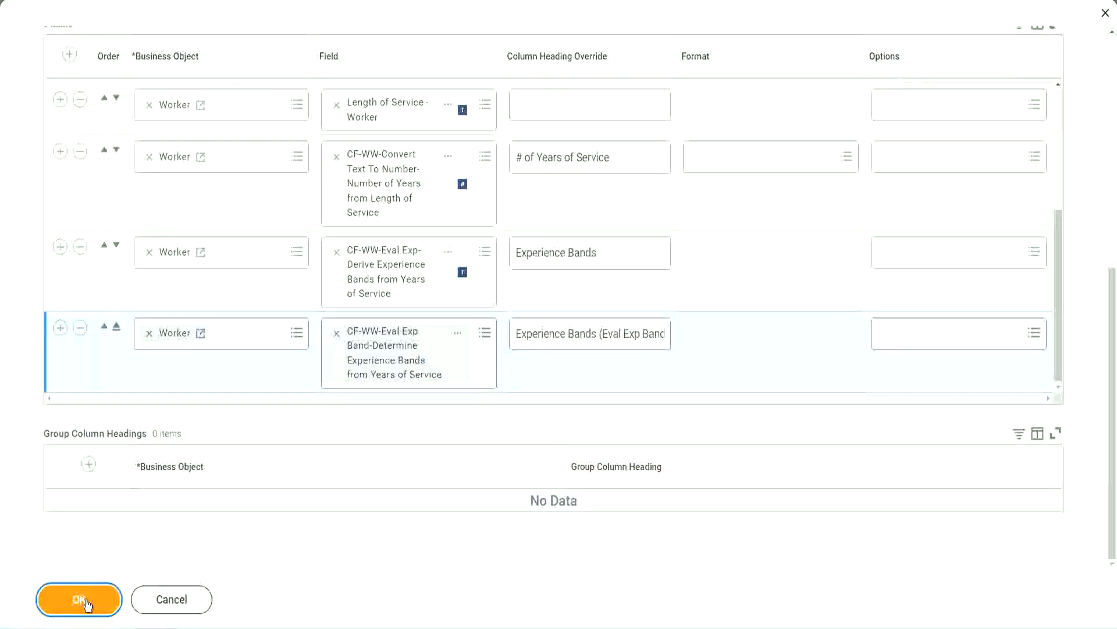